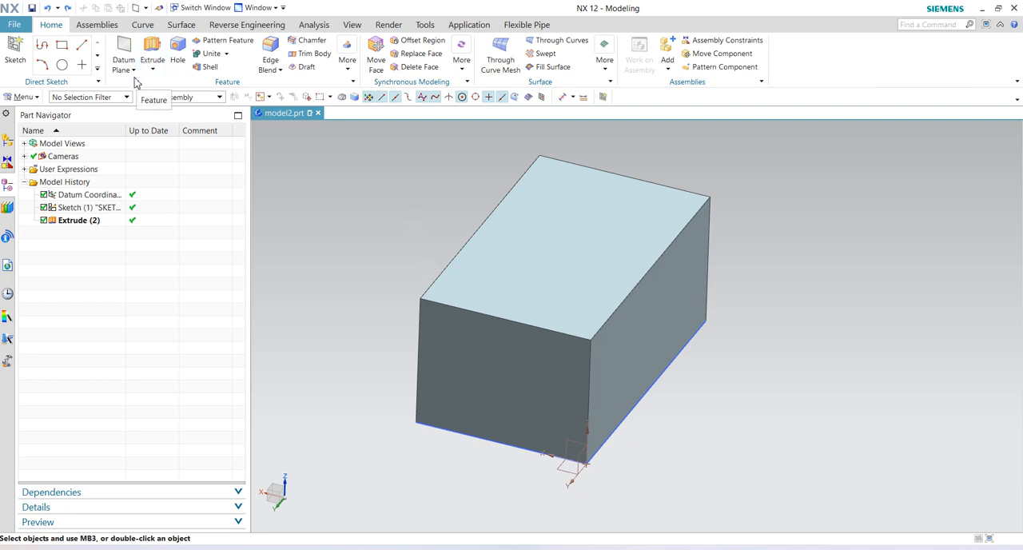
- Define a Bisector datum plane between the block's two opposite end faces
scroll(709, 297, "down", 2)
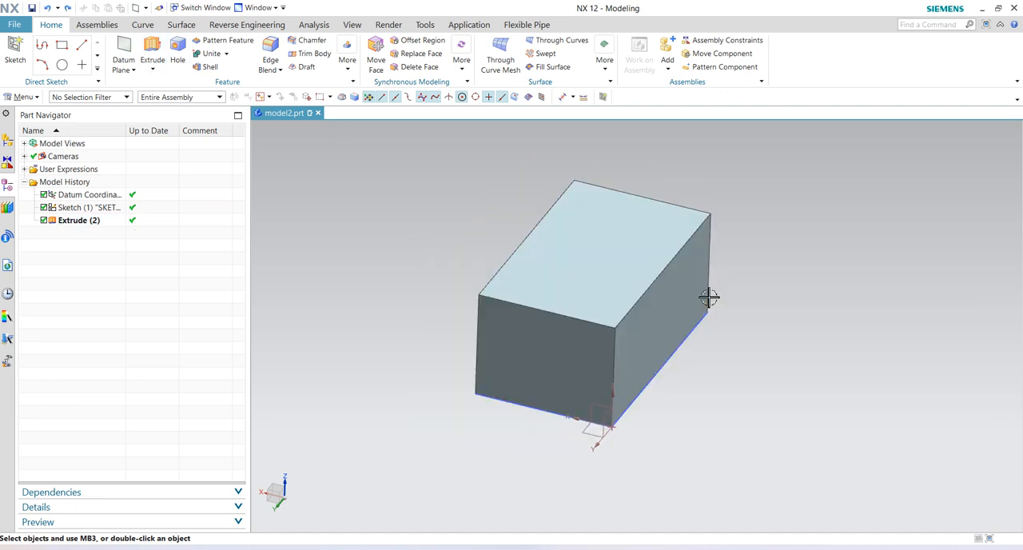
mouse_move(703, 322)
middle_mouse_down()
mouse_move(660, 366)
mouse_move(686, 385)
mouse_move(701, 357)
mouse_move(695, 340)
middle_mouse_up()
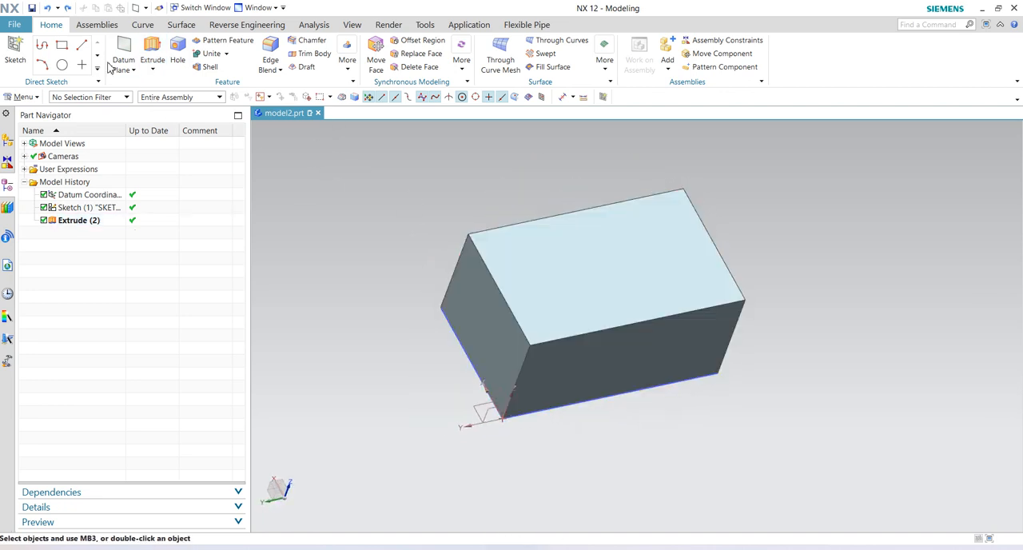
left_click(133, 70)
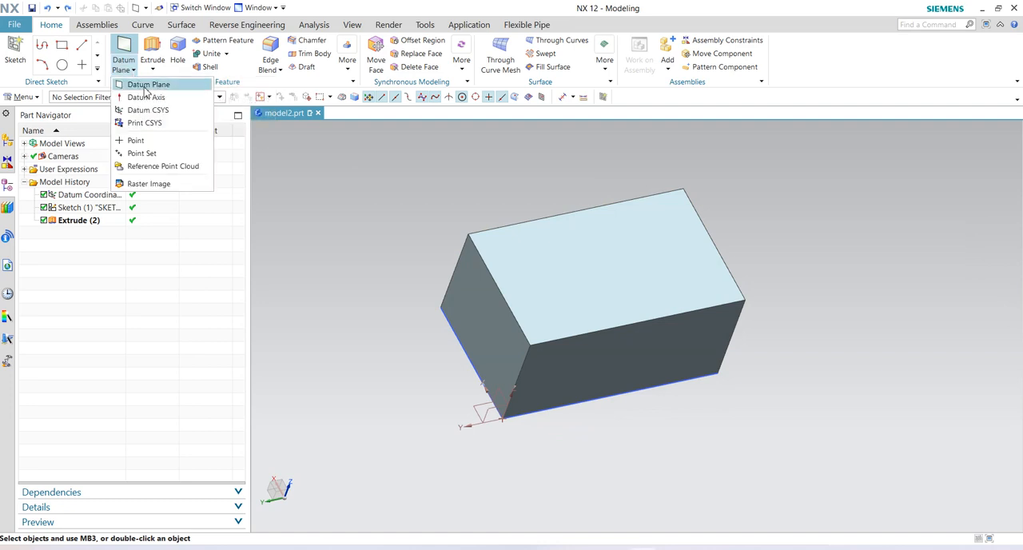
left_click(147, 85)
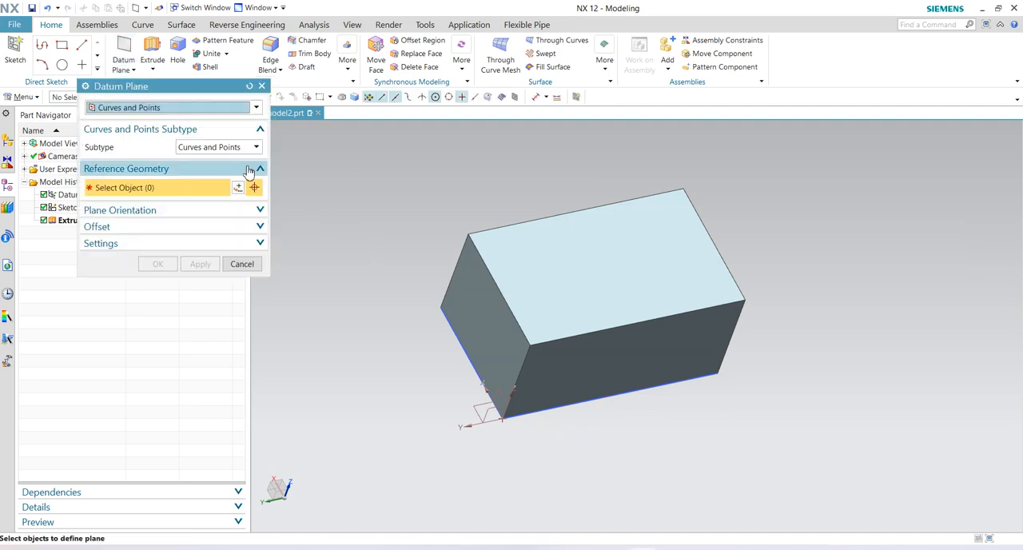
left_click(256, 108)
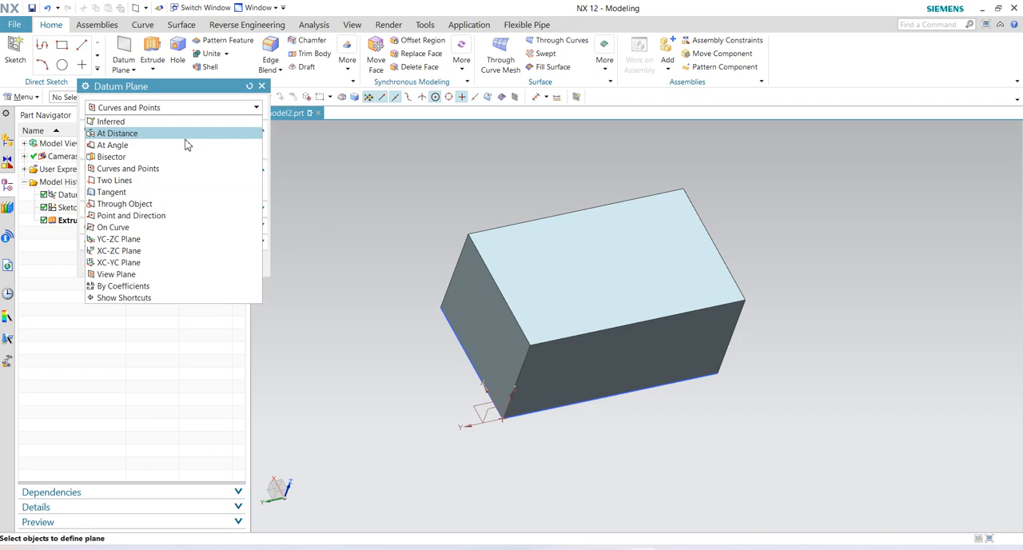
left_click(139, 157)
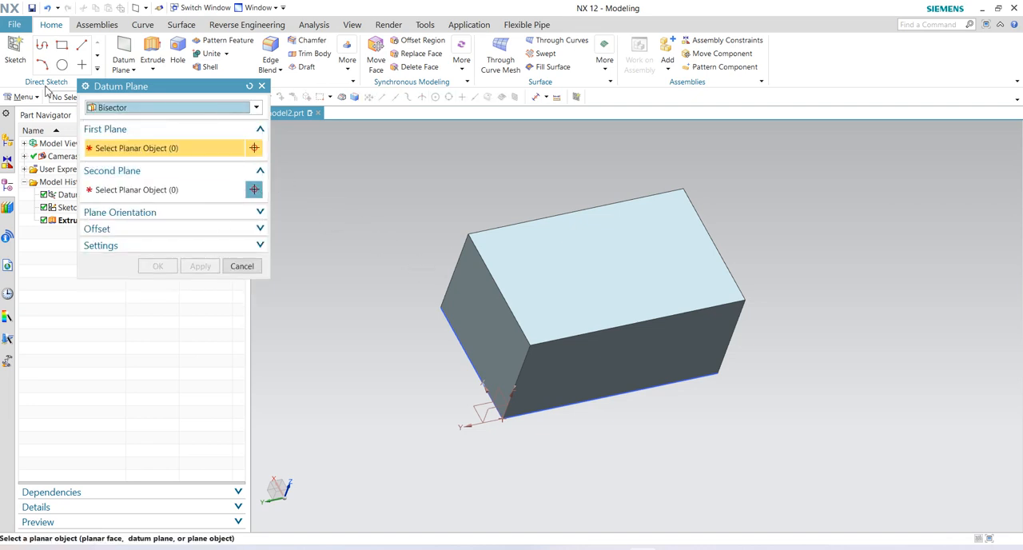
left_click(486, 324)
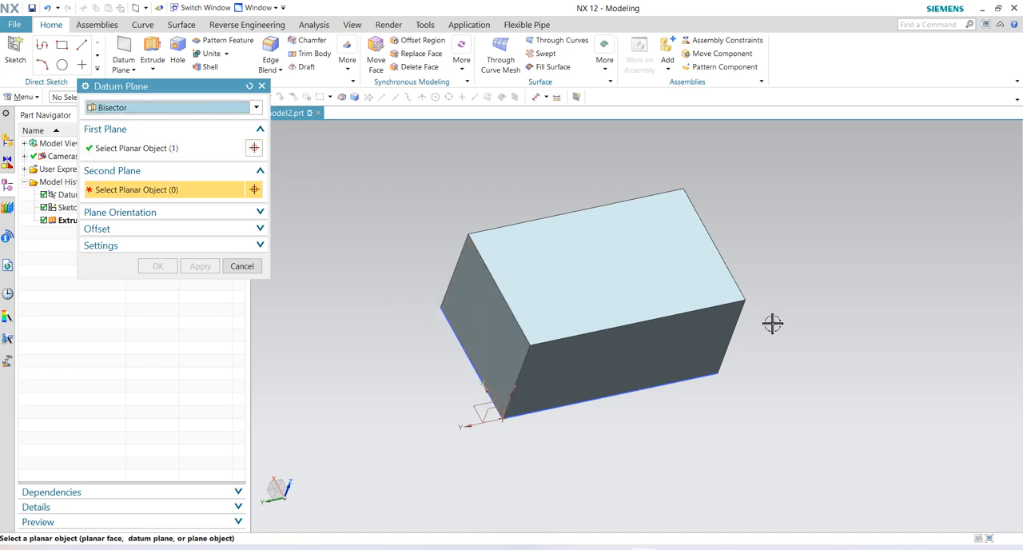
middle_click_drag(767, 323, 722, 329)
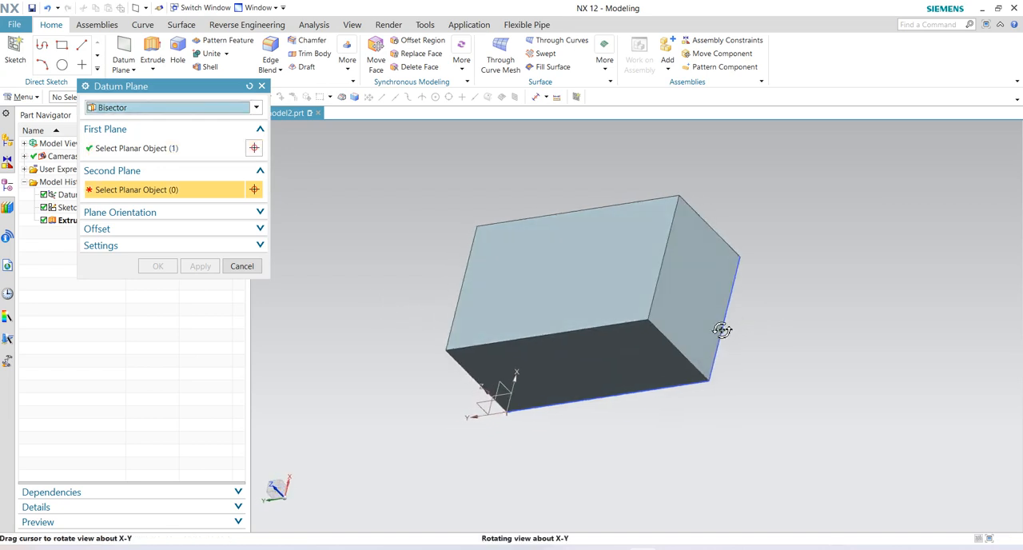
left_click(695, 267)
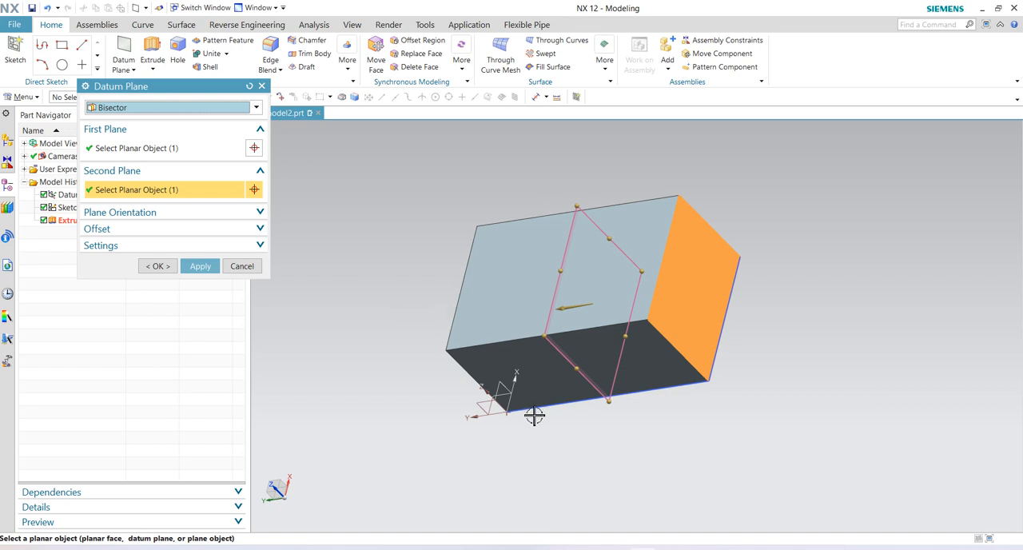
middle_click_drag(618, 426, 639, 394)
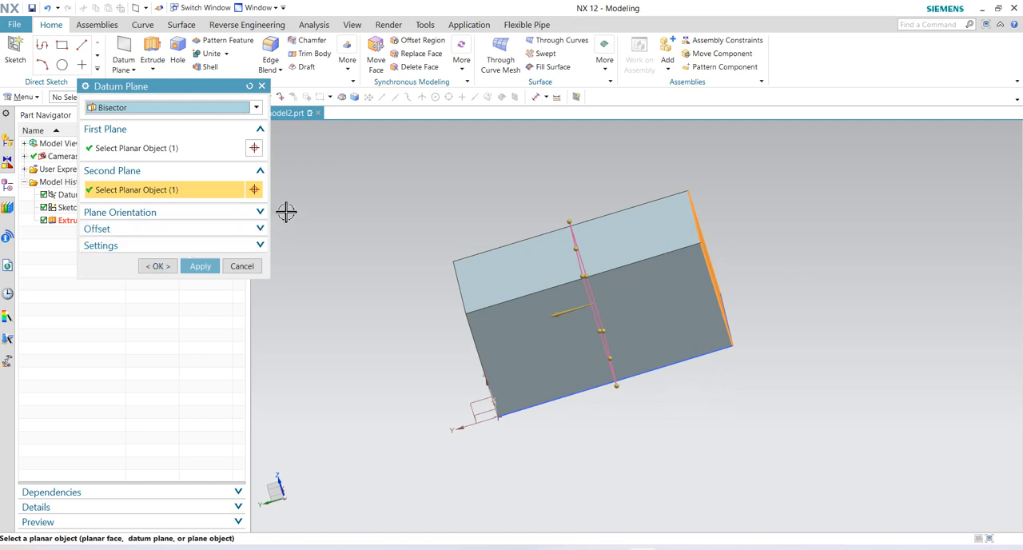
- Reverse the bisector plane's direction and create it with an offset of 5 mm
left_click(256, 215)
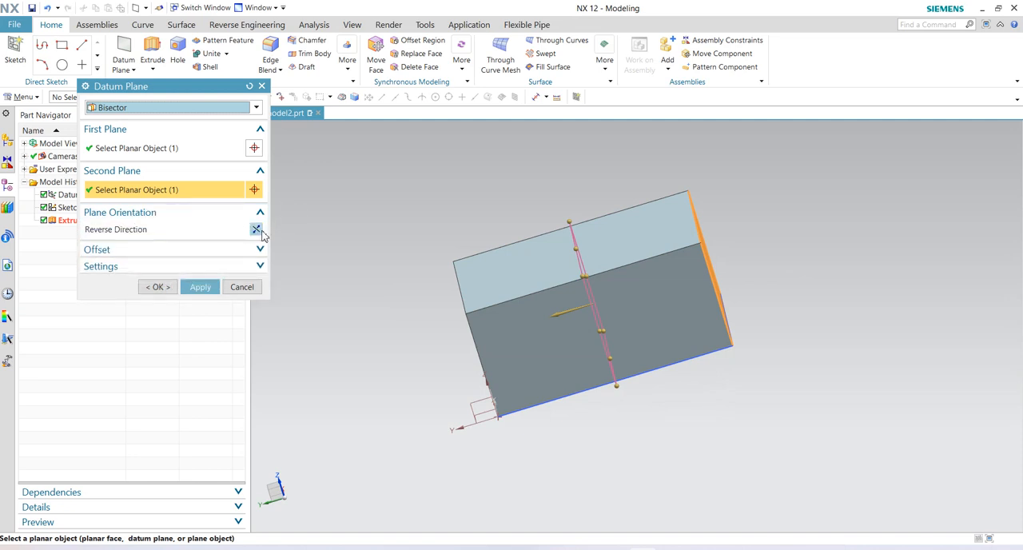
left_click(256, 230)
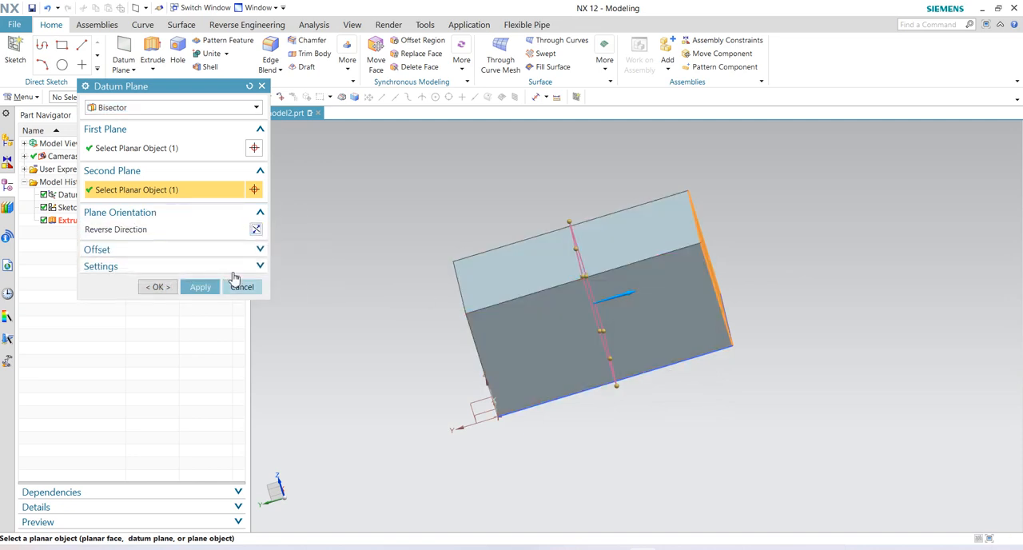
left_click(258, 253)
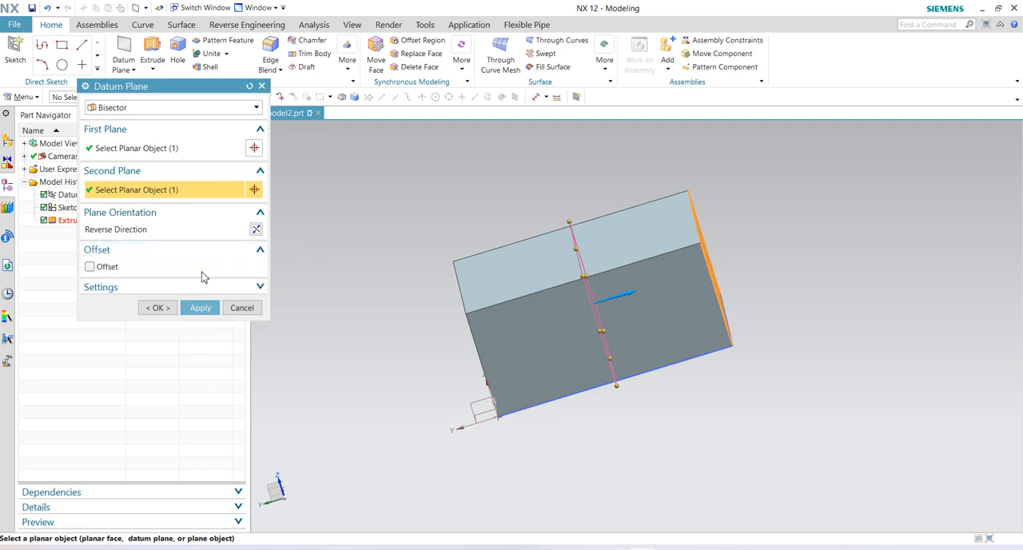
left_click(91, 266)
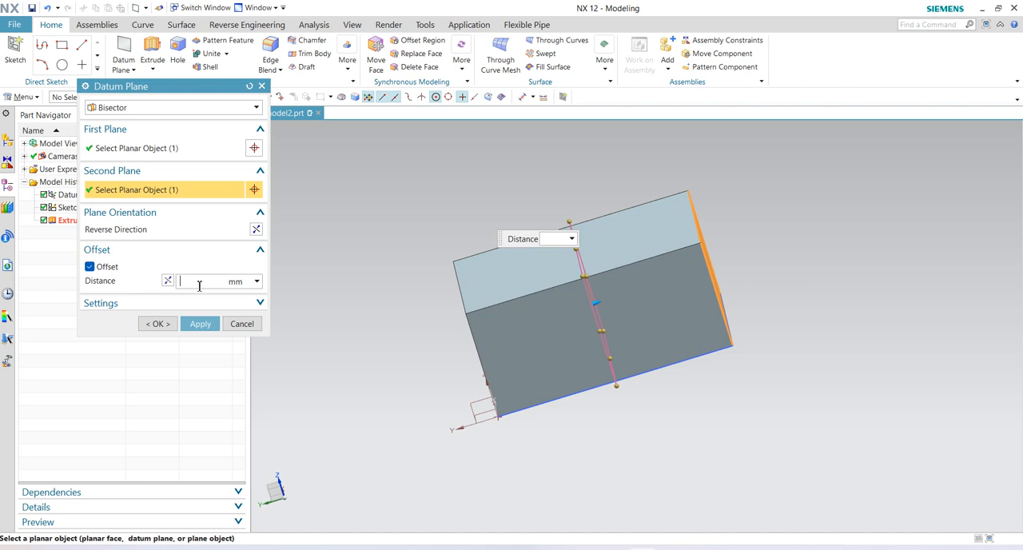
key("Return")
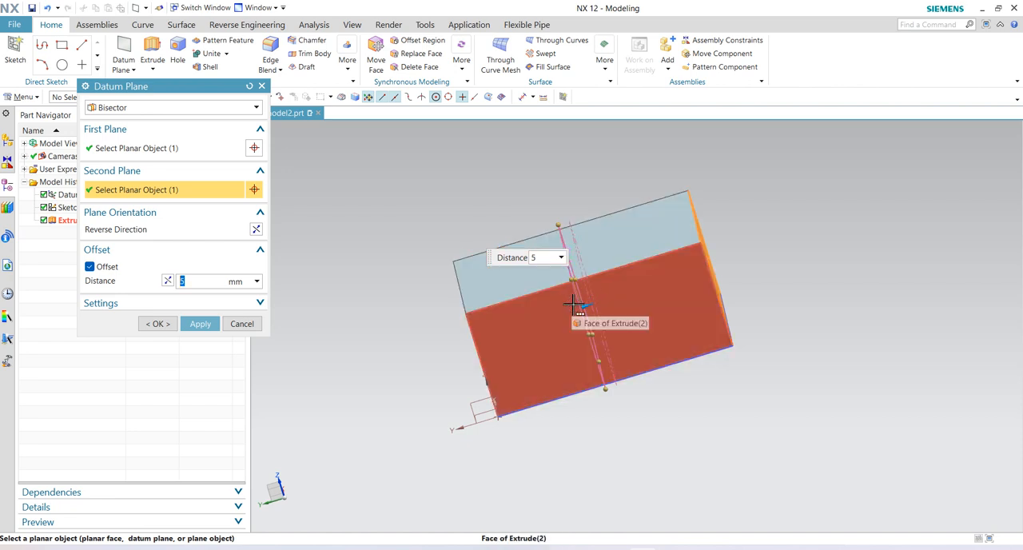
left_click(201, 325)
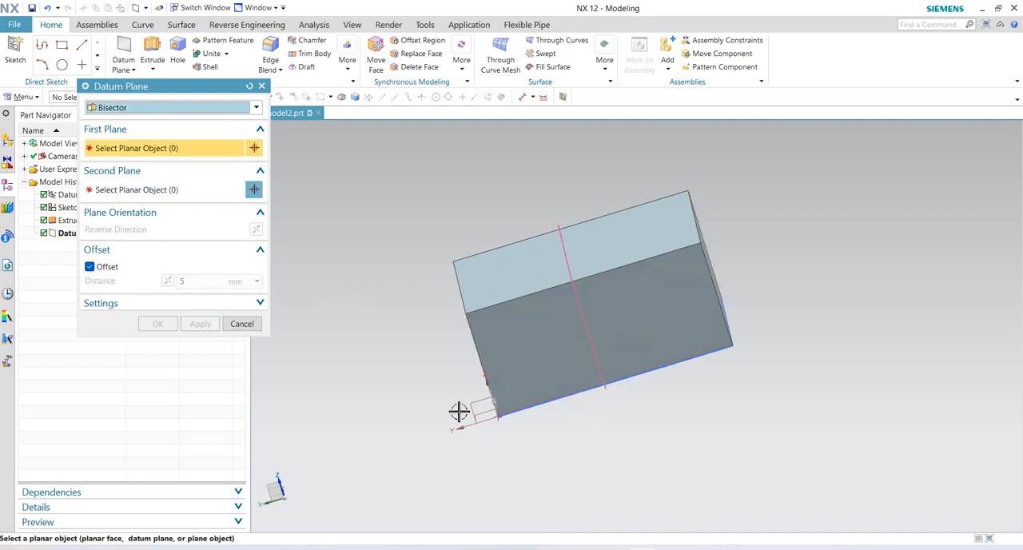
- Create a Bisector datum plane between a long side face and the adjacent end face, offset 5 mm
middle_click_drag(438, 354, 477, 365)
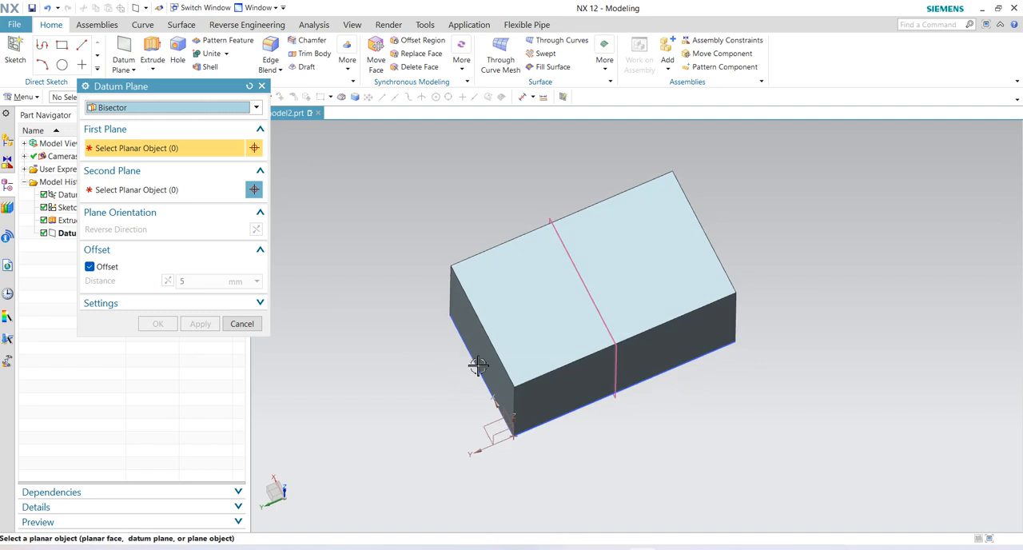
left_click(588, 385)
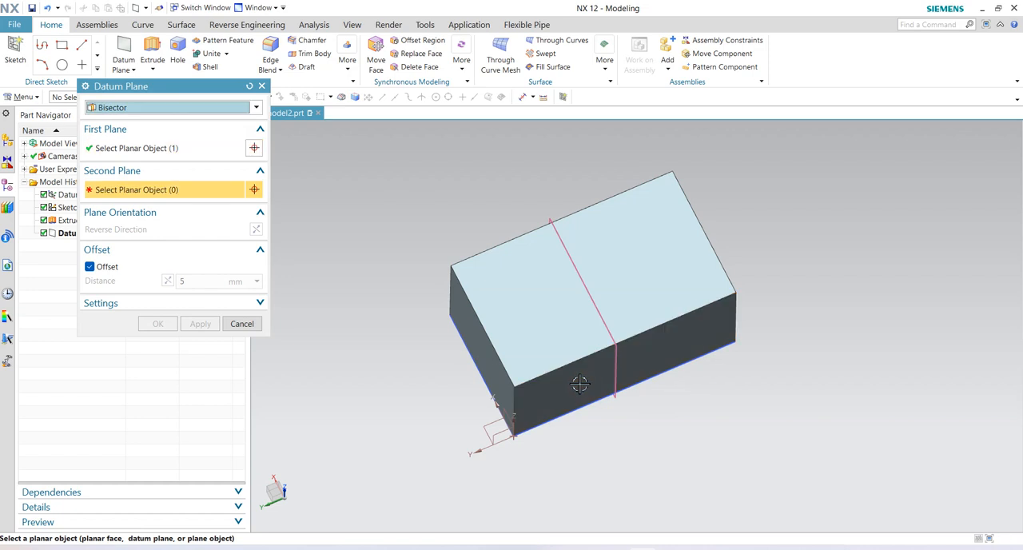
left_click(485, 347)
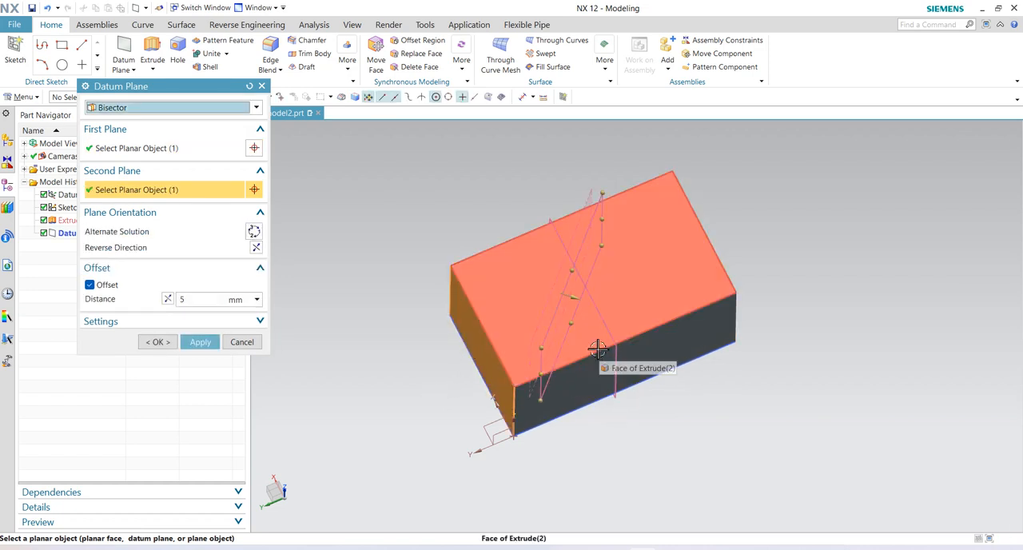
middle_click_drag(596, 378, 604, 327)
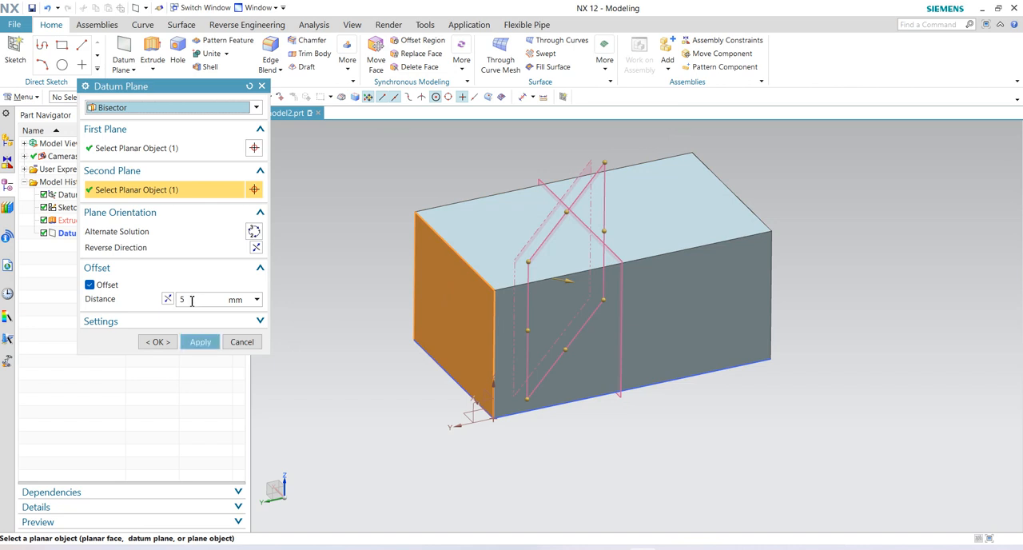
left_click(211, 341)
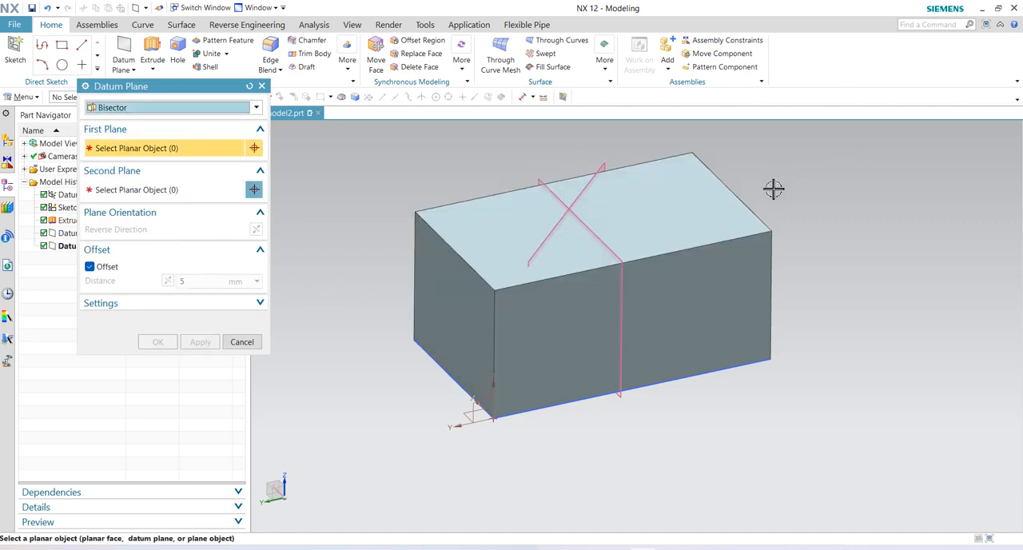
- Create a Bisector datum plane between the block's two opposite long side faces with the offset distance set to 0 mm
middle_click_drag(664, 216, 665, 244)
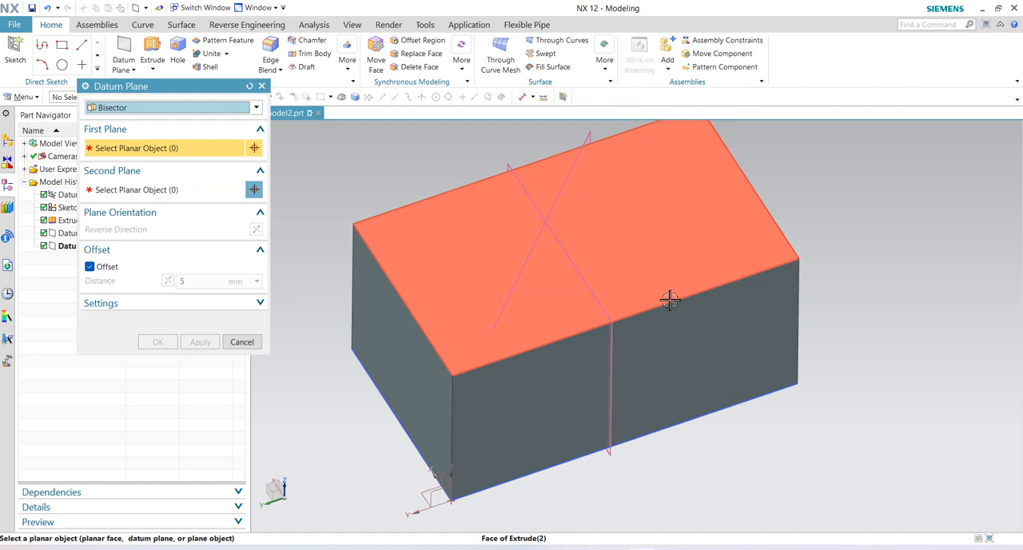
left_click(683, 338)
middle_click_drag(528, 210, 528, 274)
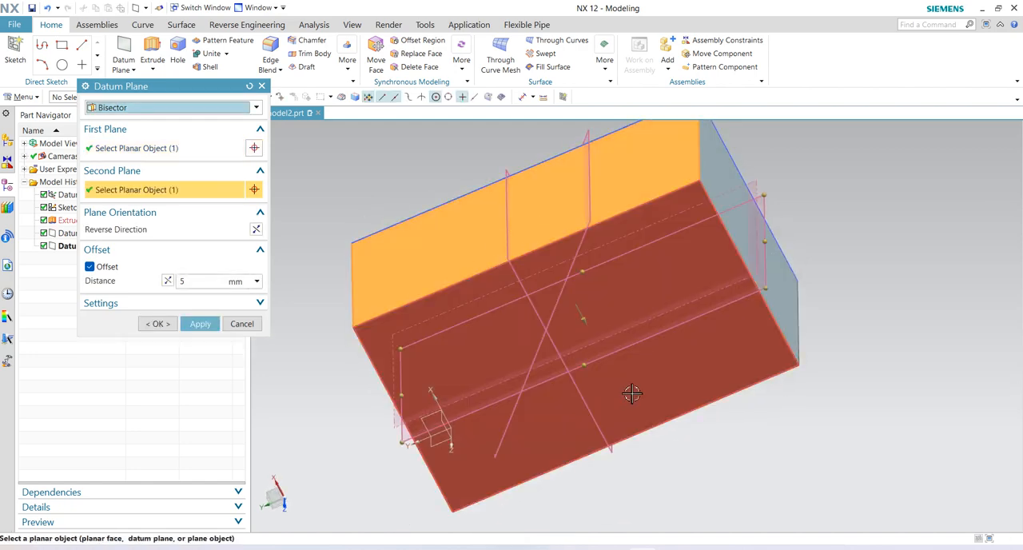
left_click(633, 392)
middle_click_drag(616, 358, 608, 312)
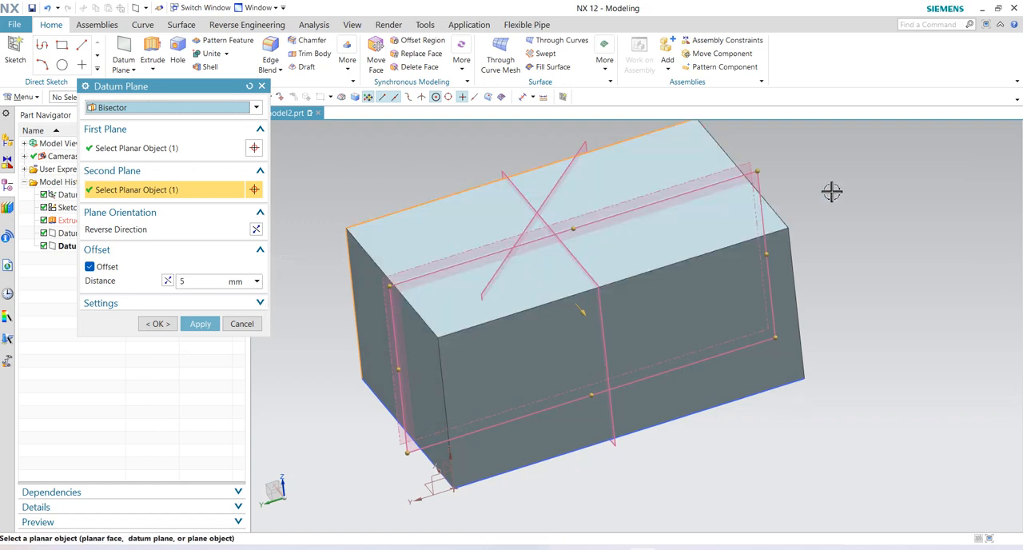
left_click_drag(207, 282, 122, 284)
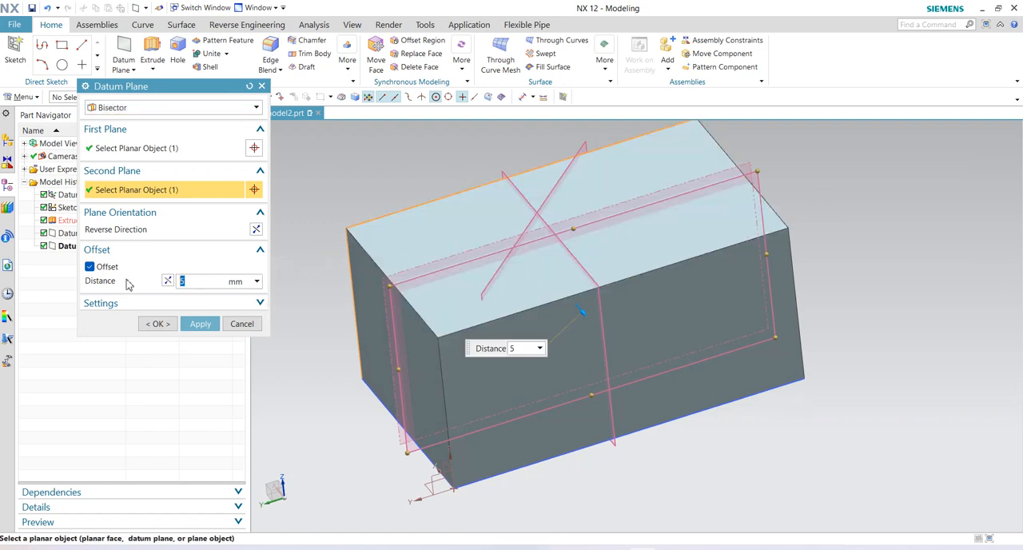
type("0")
key("Return")
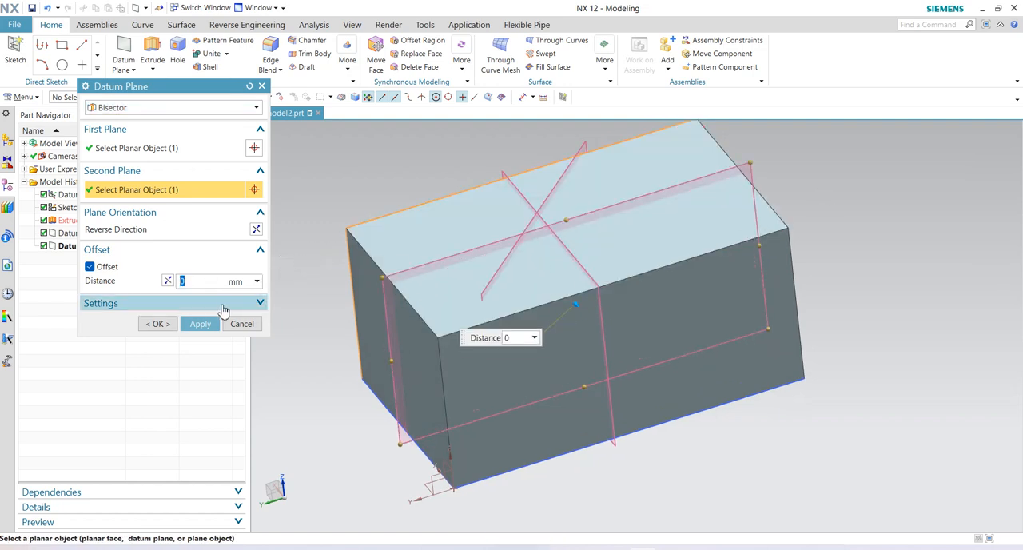
left_click(192, 324)
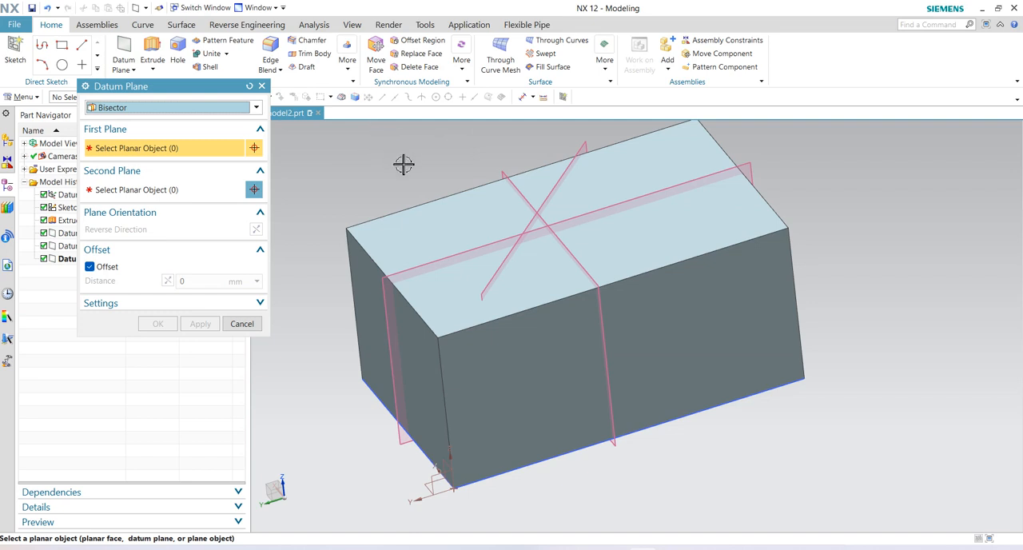
- End the Datum Plane command and undo the three bisector planes
middle_click_drag(408, 170, 424, 209)
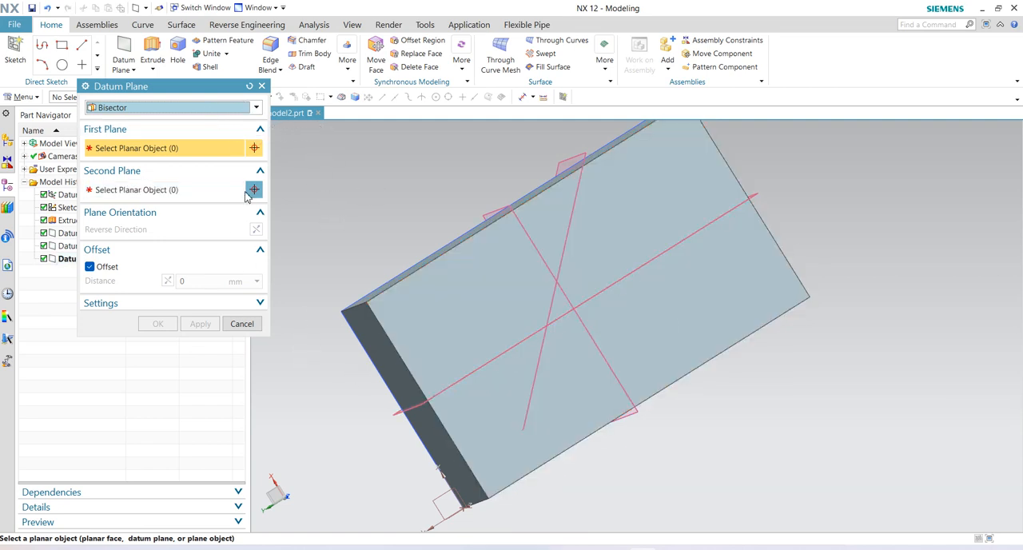
key("Escape")
key("ctrl+z")
key("ctrl+z")
key("ctrl+z")
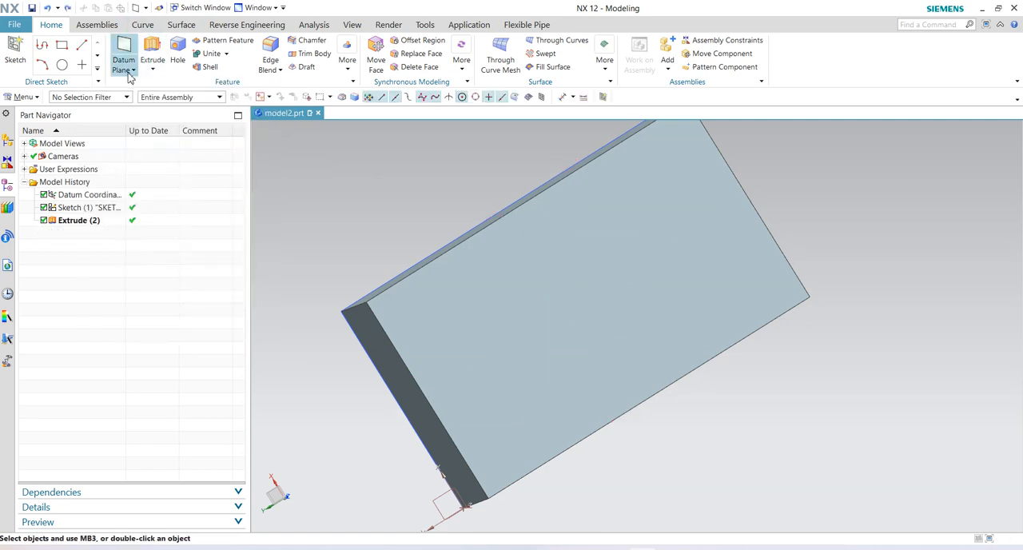
- Start the Datum Plane command and set the plane type to Curves and Points
left_click(152, 70)
left_click(120, 78)
left_click(131, 70)
left_click(141, 85)
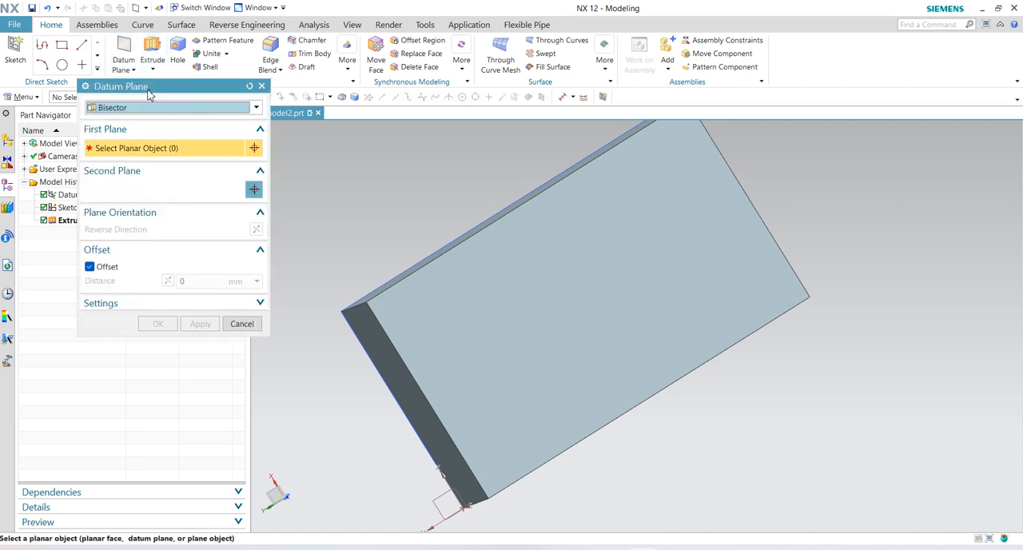
left_click(257, 109)
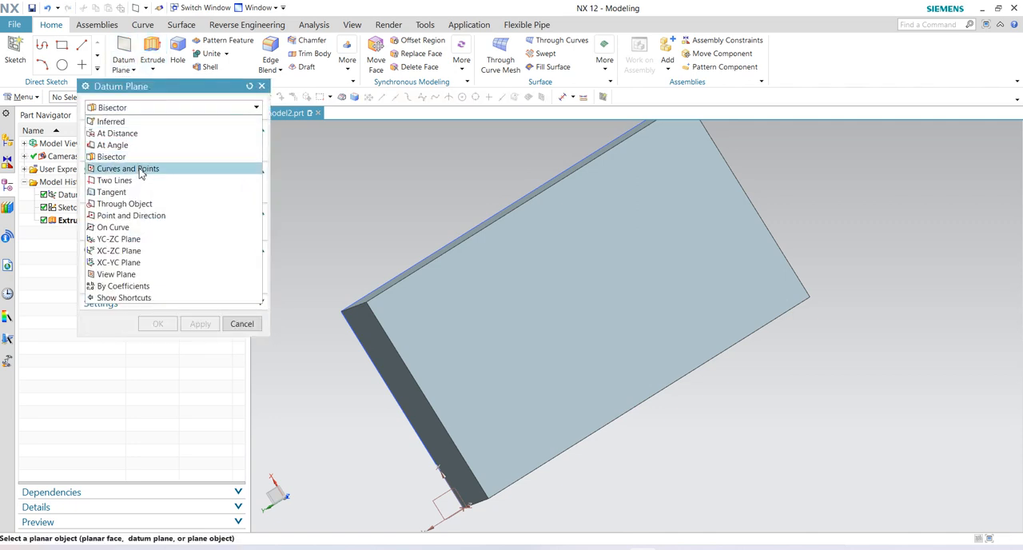
left_click(143, 170)
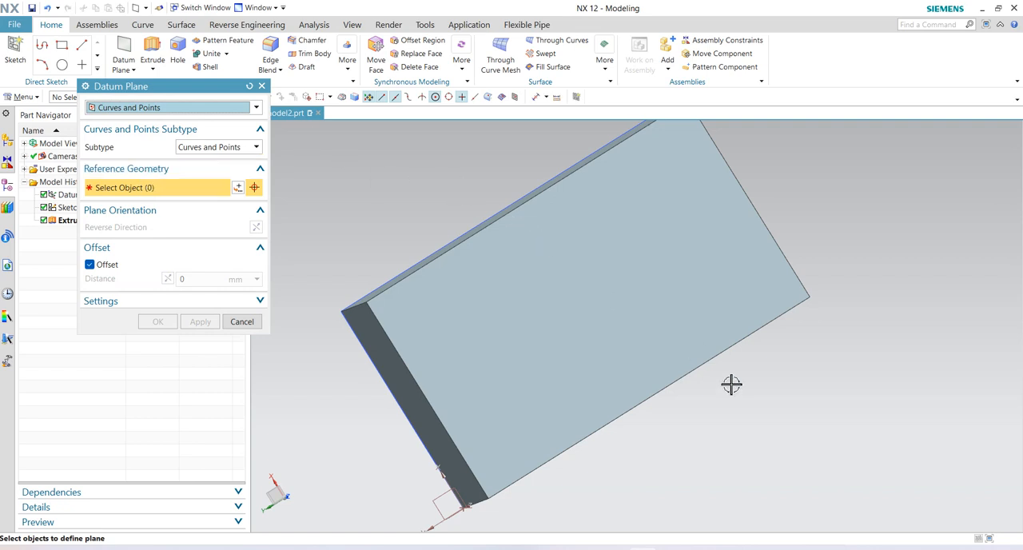
middle_click_drag(713, 406, 717, 362)
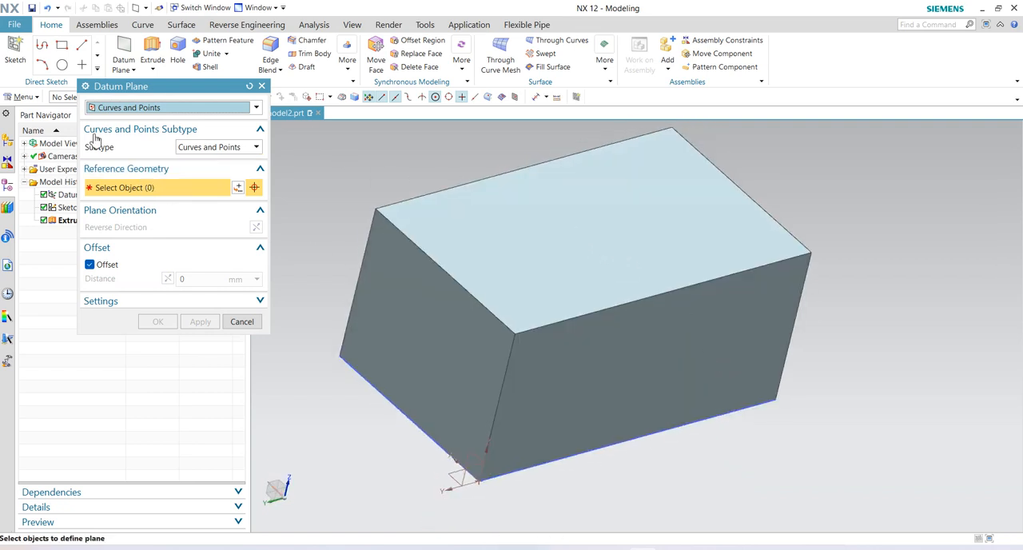
- Create a datum plane with the Curves and Points subtype from the midpoint of the top face's short edge and that edge itself
left_click(256, 148)
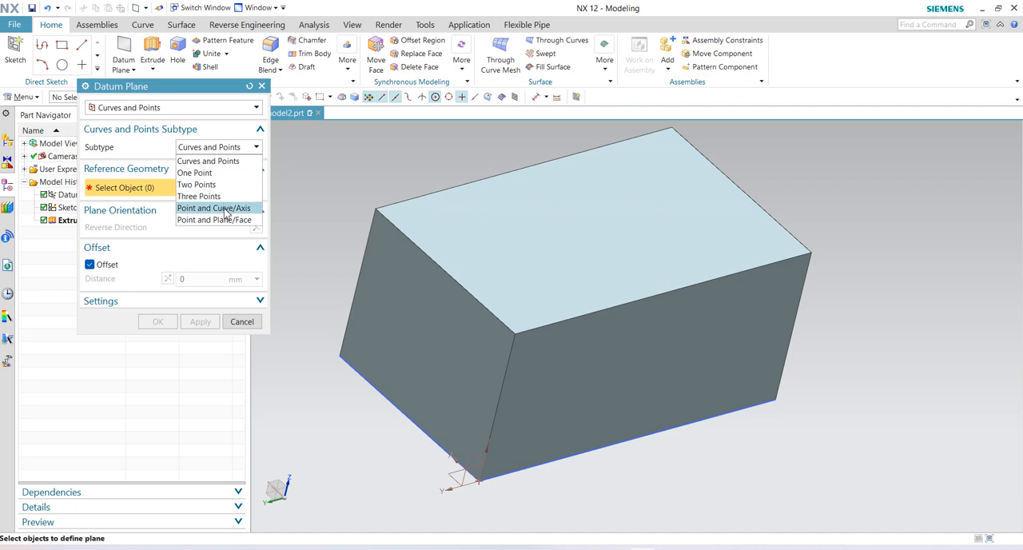
left_click(209, 162)
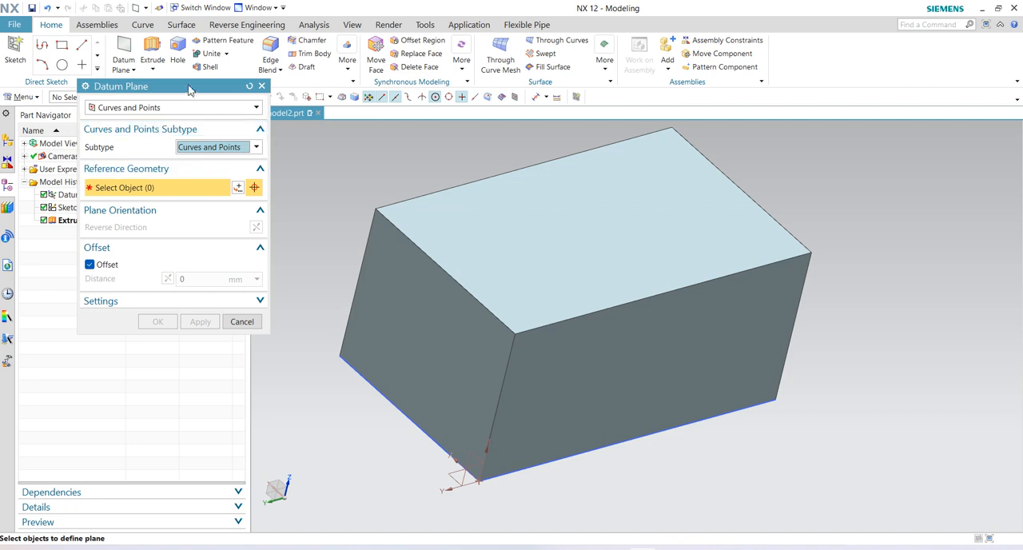
left_click(256, 108)
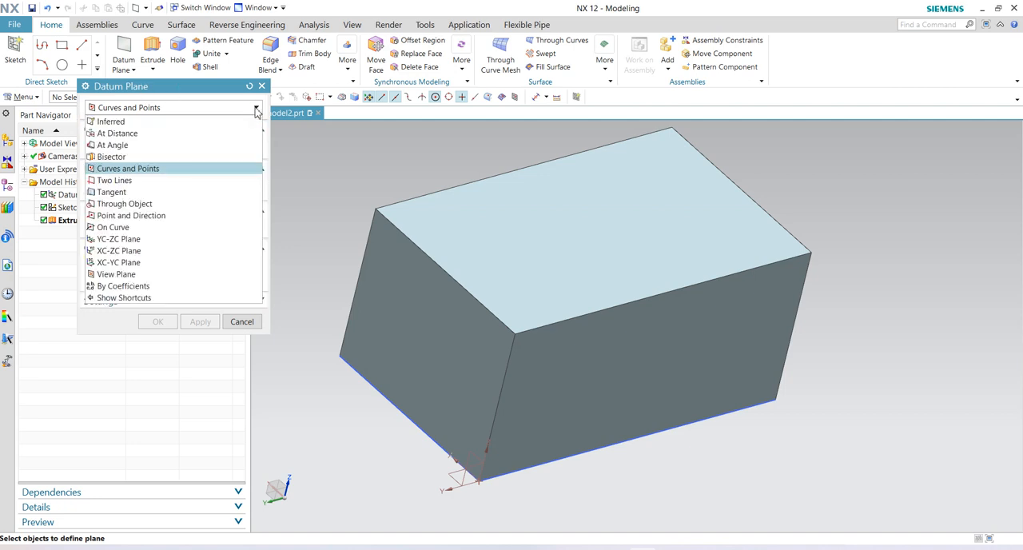
left_click(192, 168)
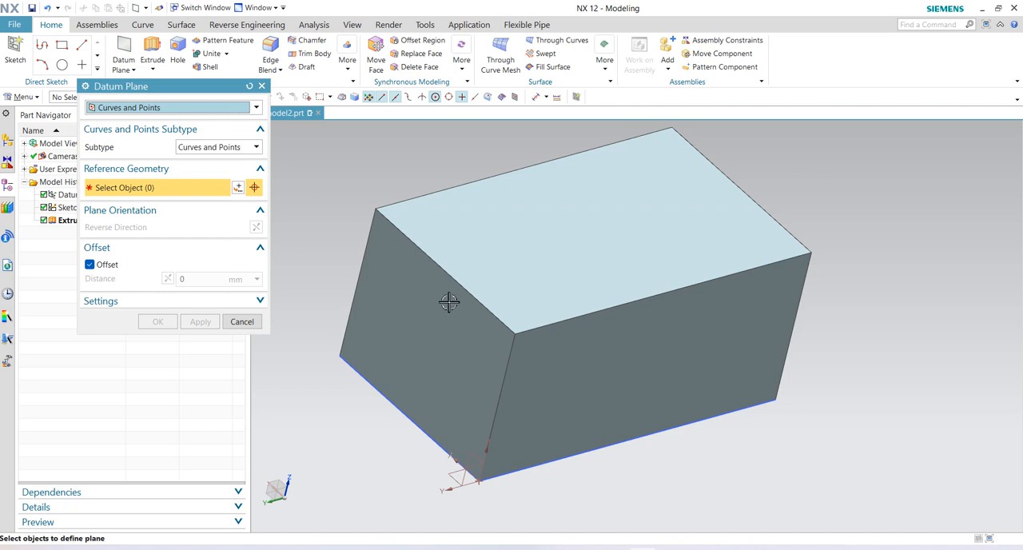
left_click(447, 272)
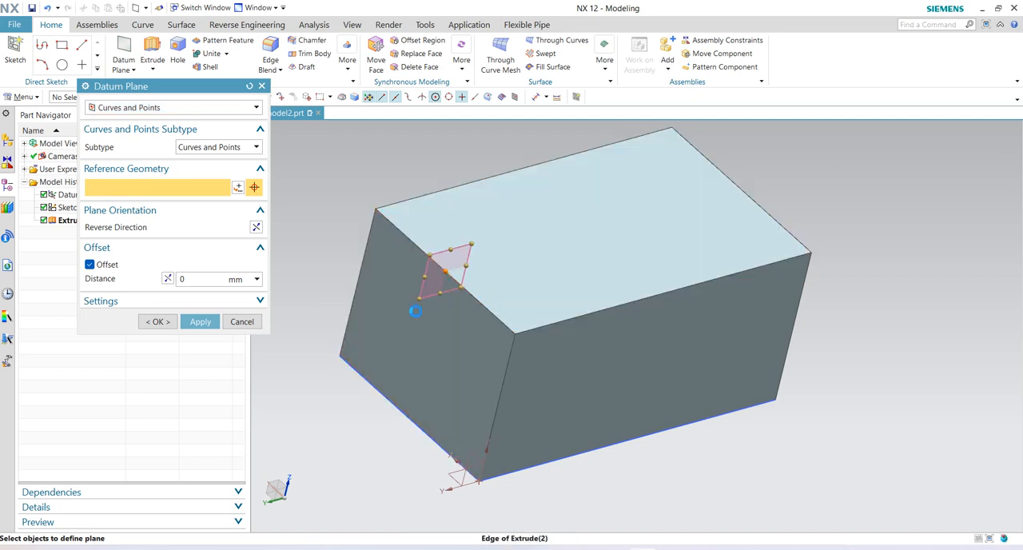
left_click(481, 304)
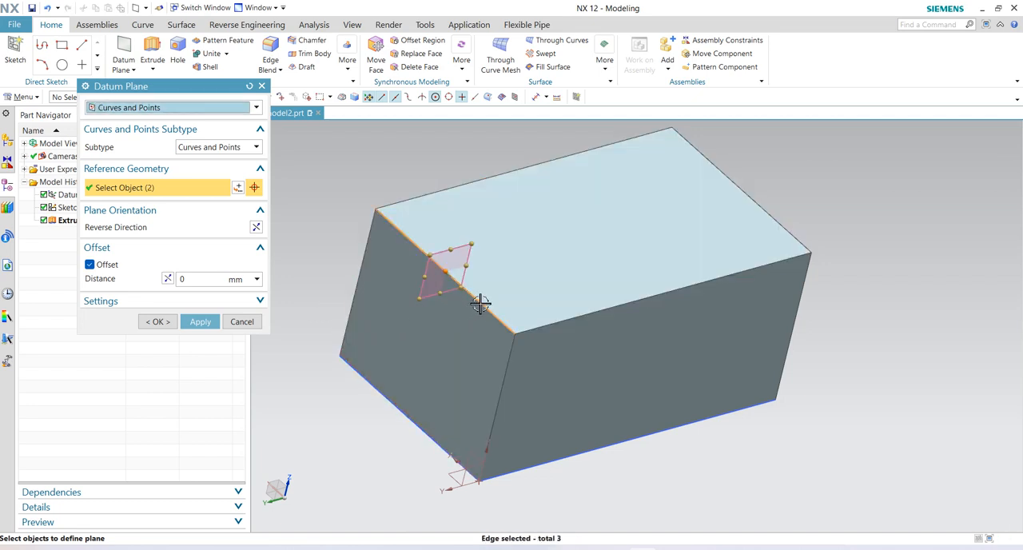
left_click(201, 321)
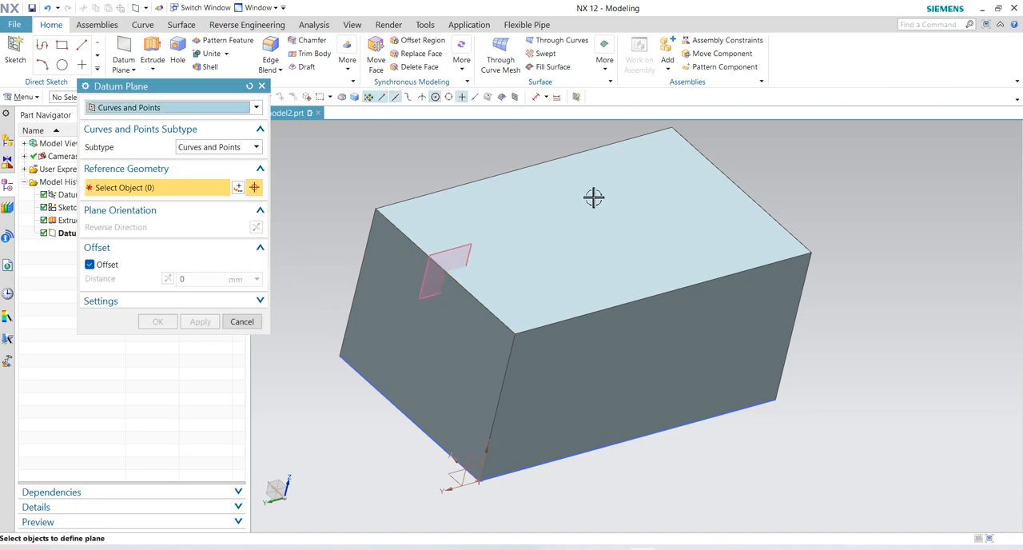
- Create a Curves and Points datum plane through the midpoint of the top face's rear long edge and the diagonally opposite bottom long edge
left_click(460, 188)
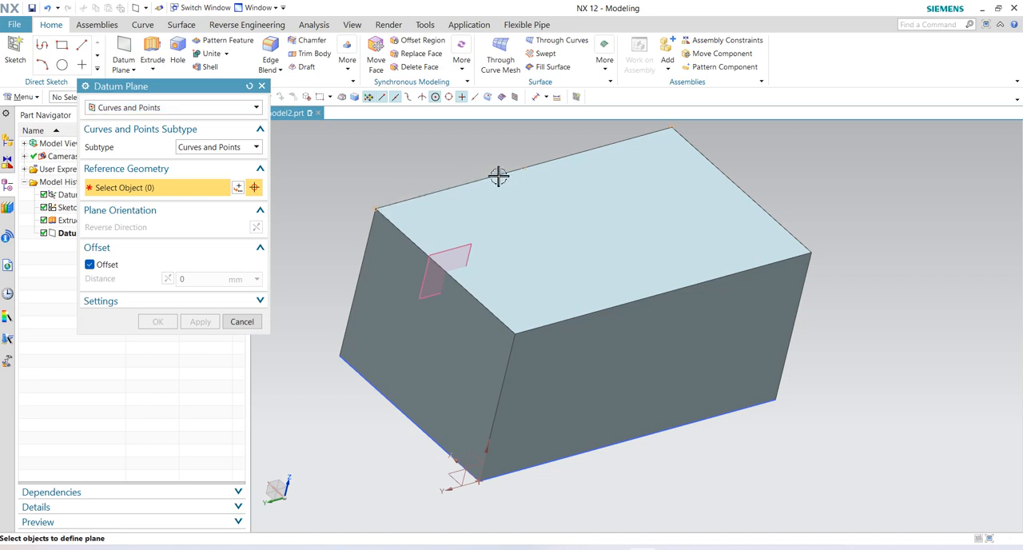
scroll(654, 139, "up", 3)
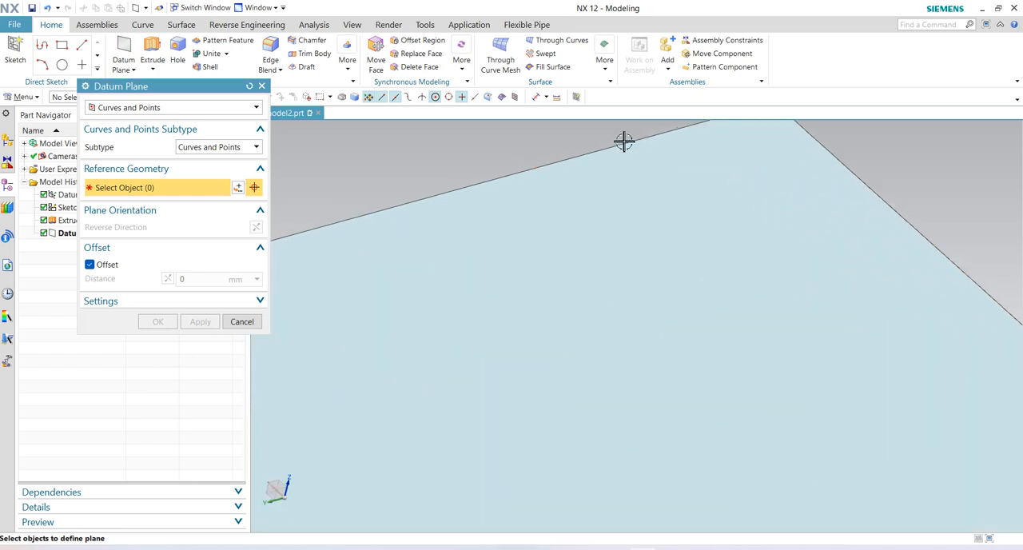
scroll(624, 141, "down", 1)
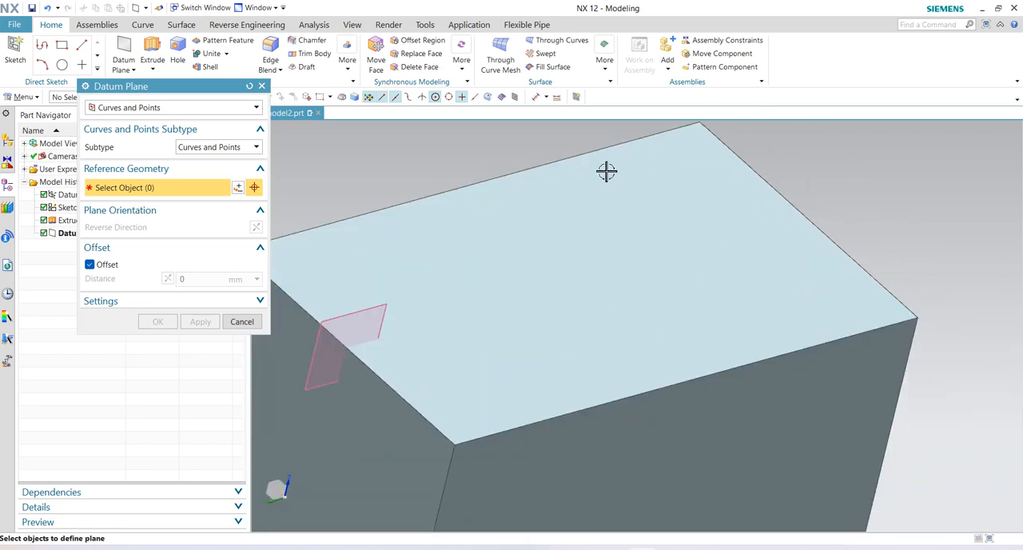
left_click(478, 184)
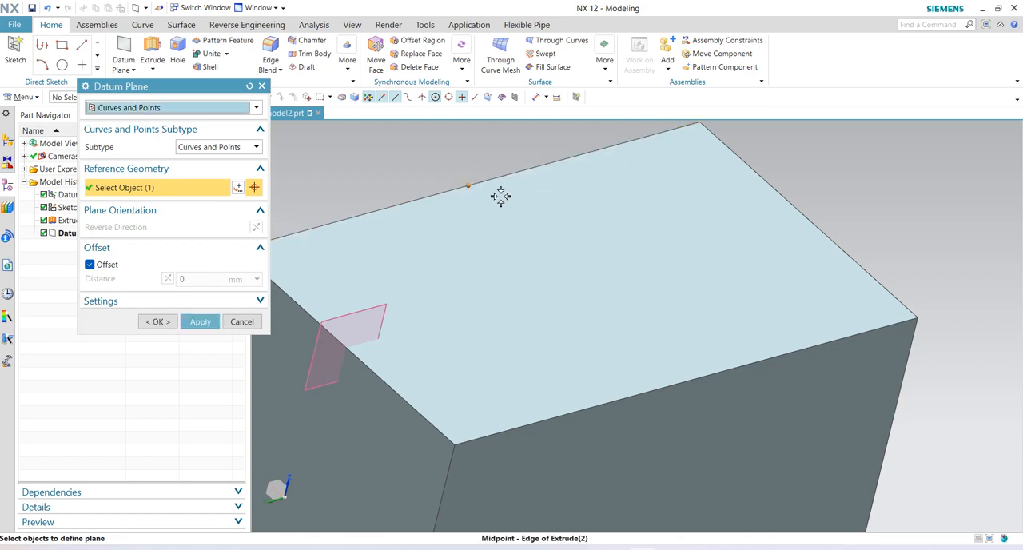
left_click(610, 404)
scroll(609, 403, "down", 3)
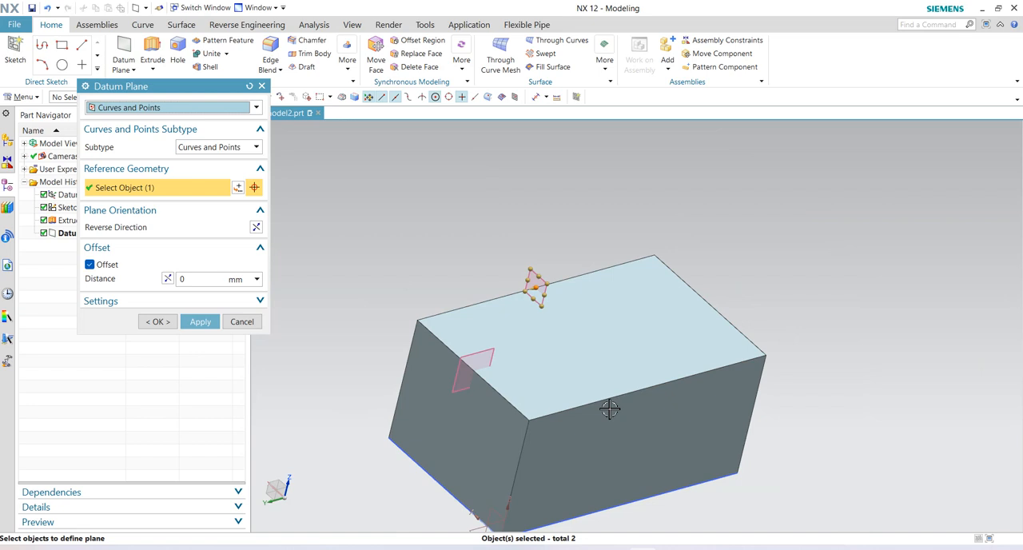
left_click(630, 503)
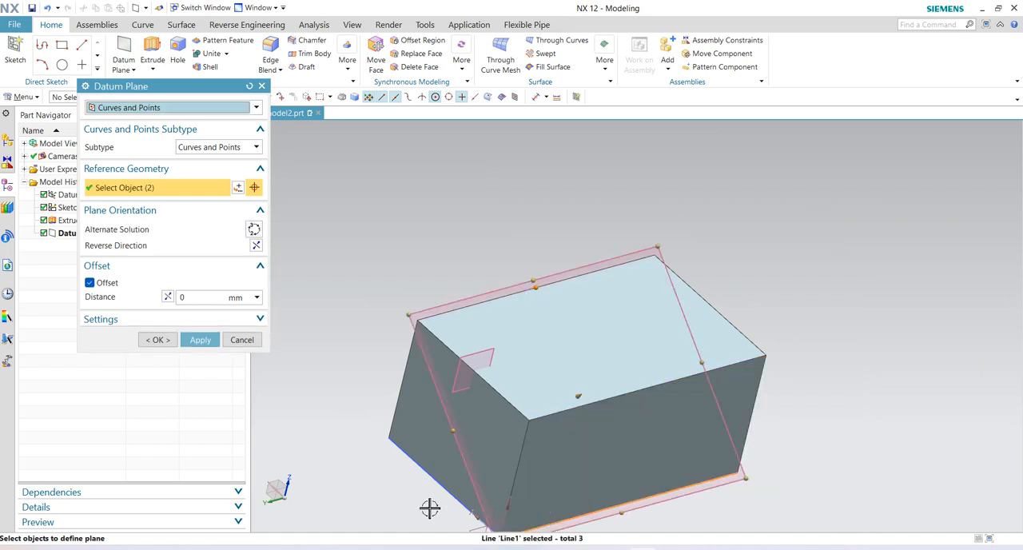
scroll(627, 411, "down", 3)
scroll(677, 495, "up", 2)
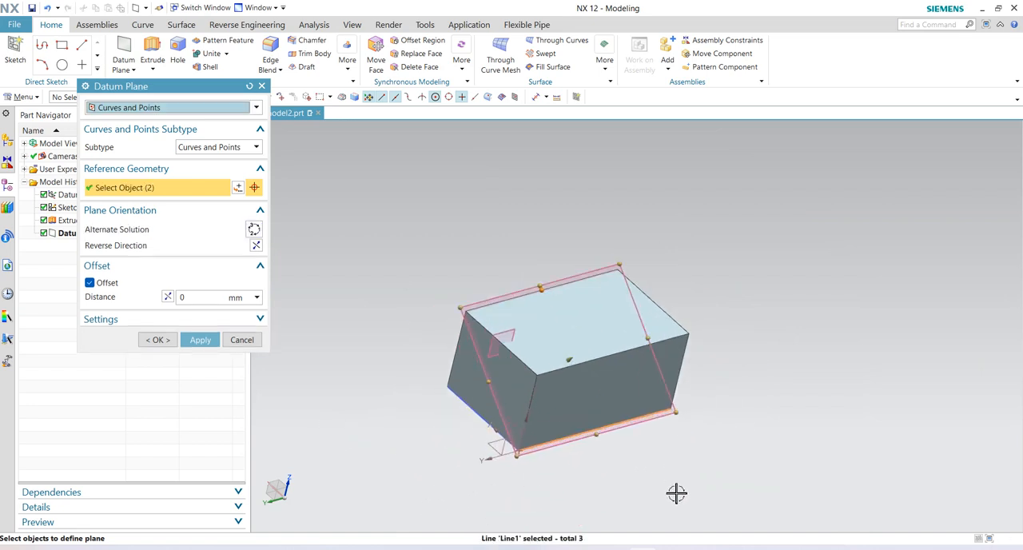
scroll(582, 482, "up", 3)
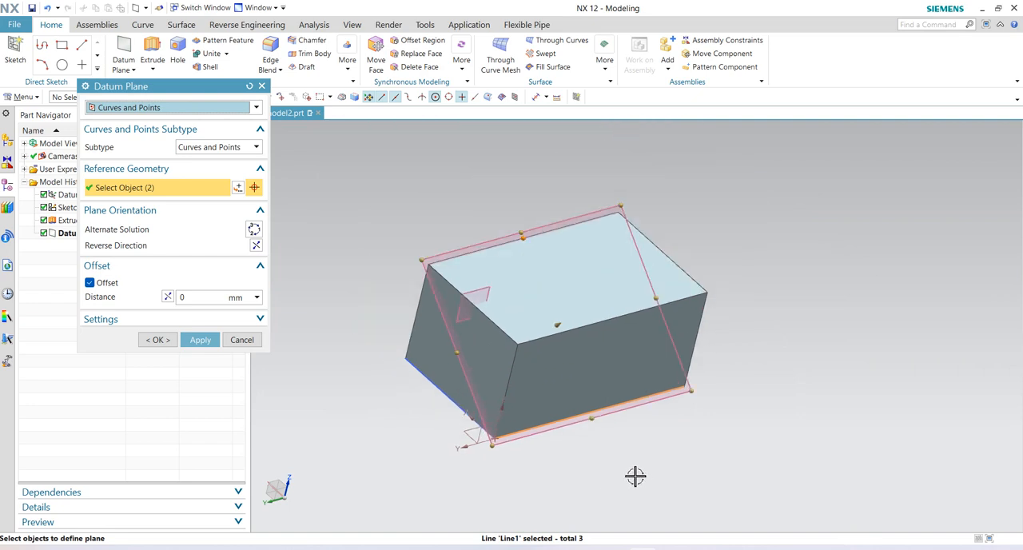
middle_click_drag(637, 475, 648, 433)
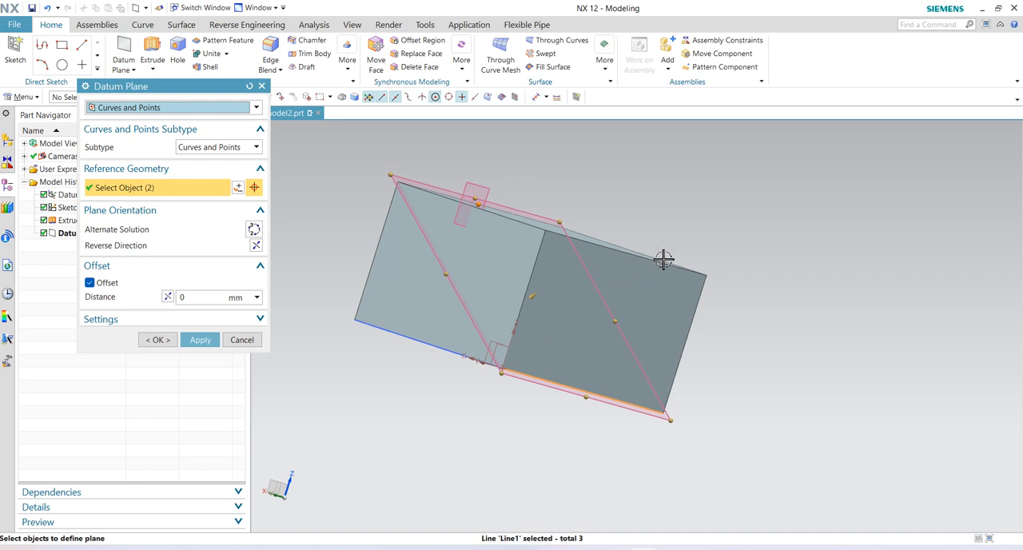
middle_click_drag(664, 259, 646, 269)
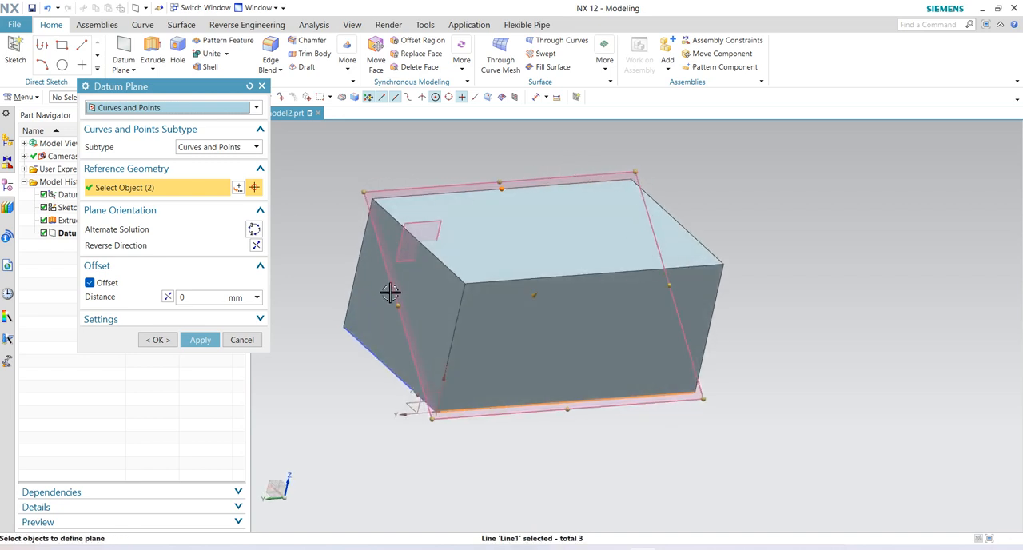
middle_click_drag(587, 380, 593, 361)
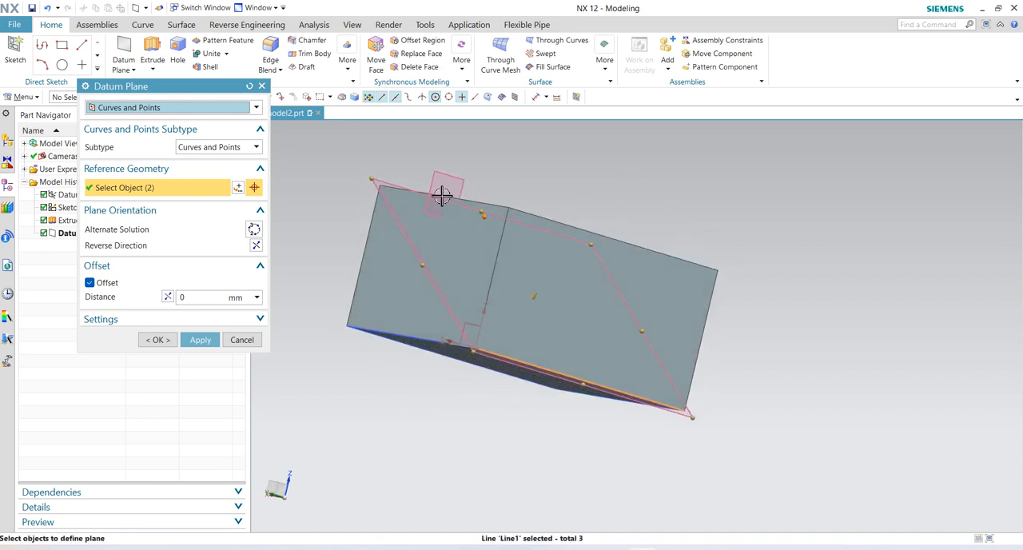
left_click(203, 340)
- Reset and end the Datum Plane command, and undo the two Curves and Points planes
middle_click_drag(569, 257, 514, 258)
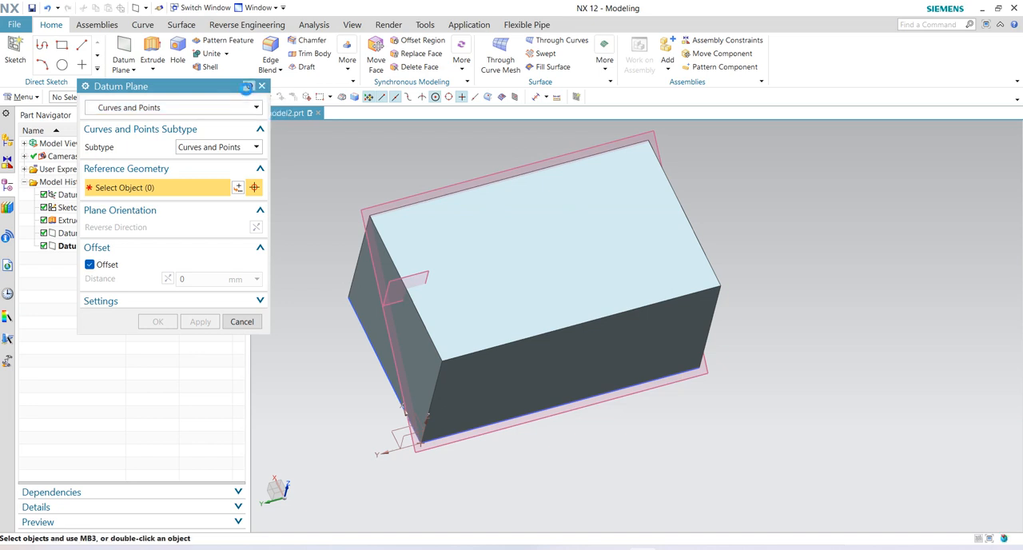
left_click(249, 86)
key("Escape")
key("ctrl+z")
key("ctrl+z")
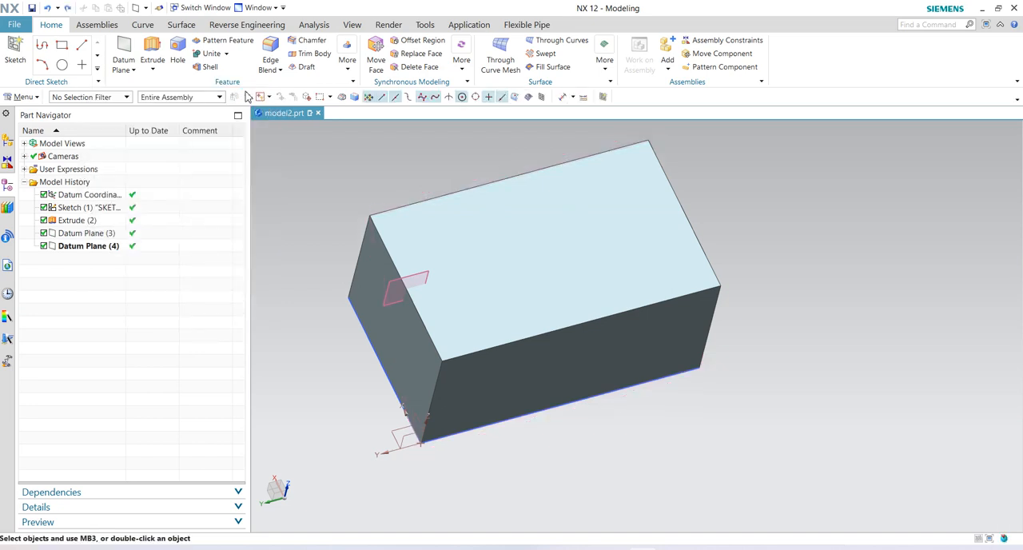
- Create a Curves and Points datum plane with the One Point subtype at the midpoint of the long side face's far vertical edge
left_click(128, 70)
left_click(146, 81)
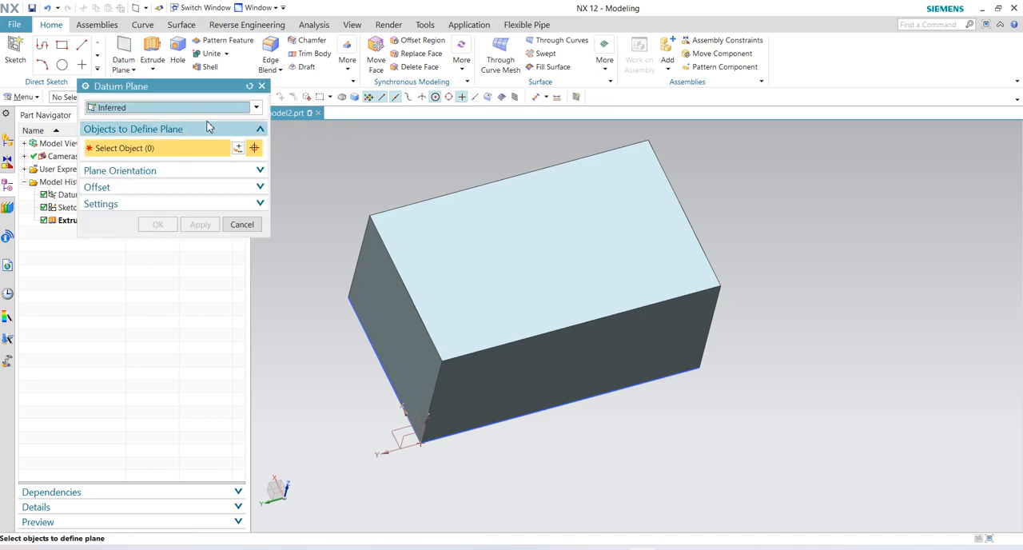
left_click(257, 107)
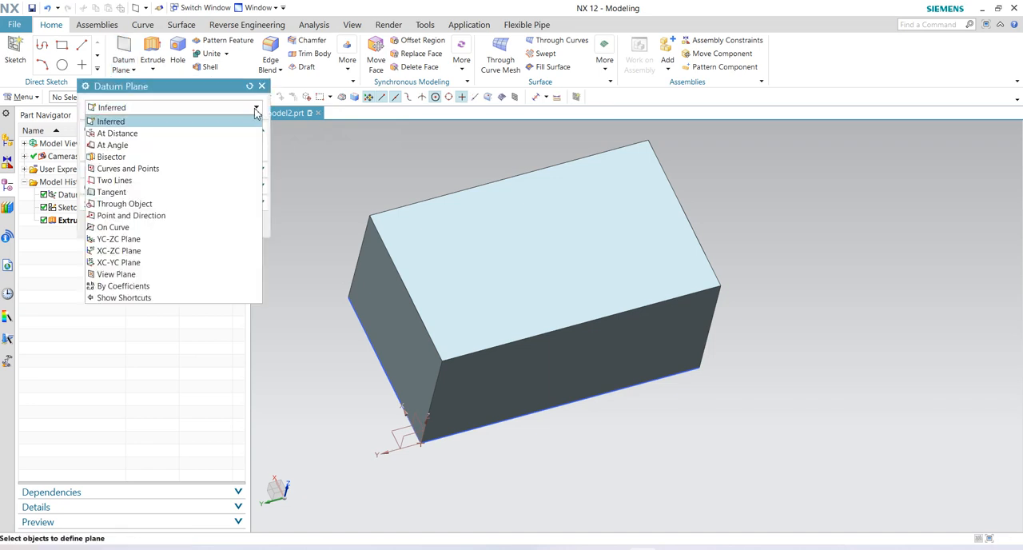
left_click(167, 169)
left_click(257, 151)
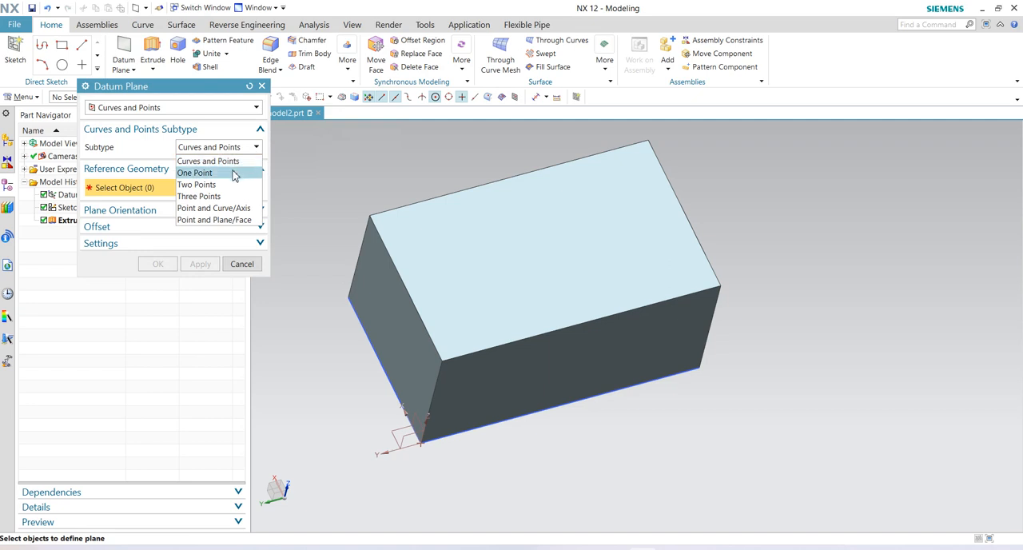
left_click(232, 173)
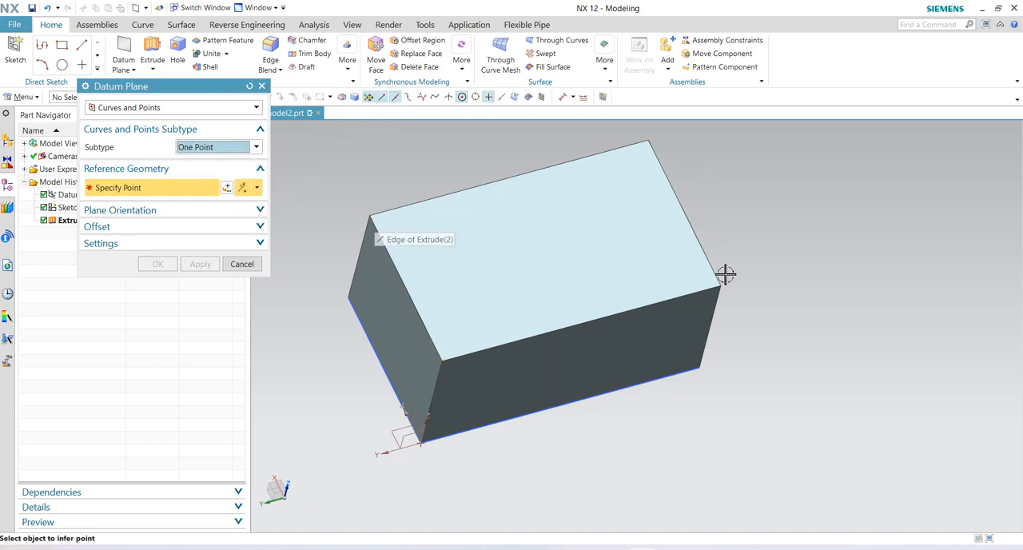
left_click(709, 327)
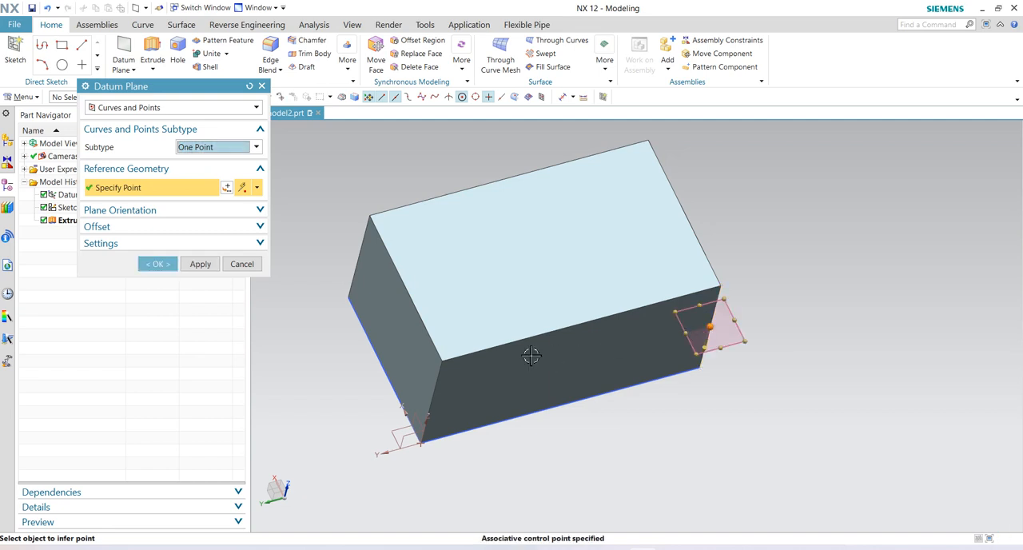
middle_click_drag(599, 383, 597, 338)
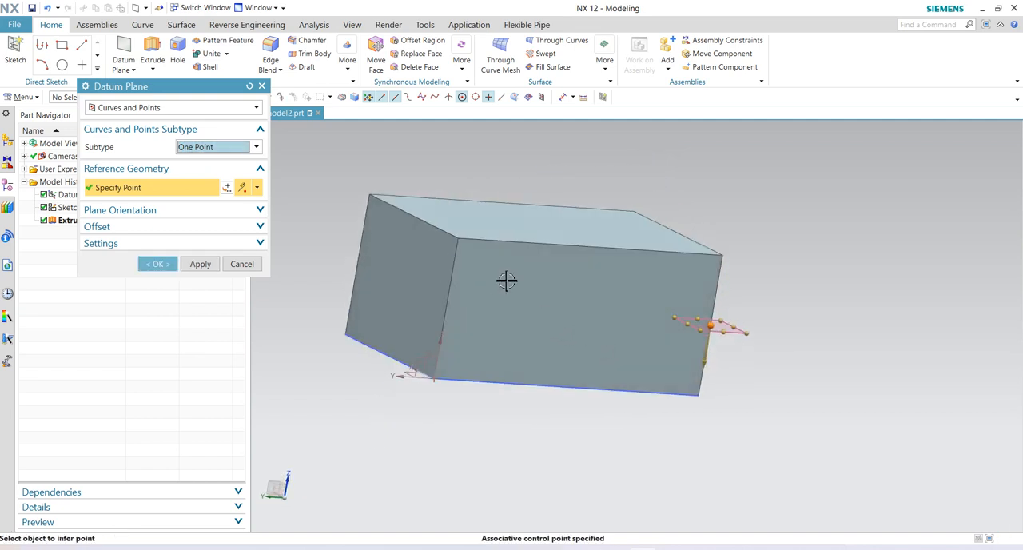
left_click(200, 264)
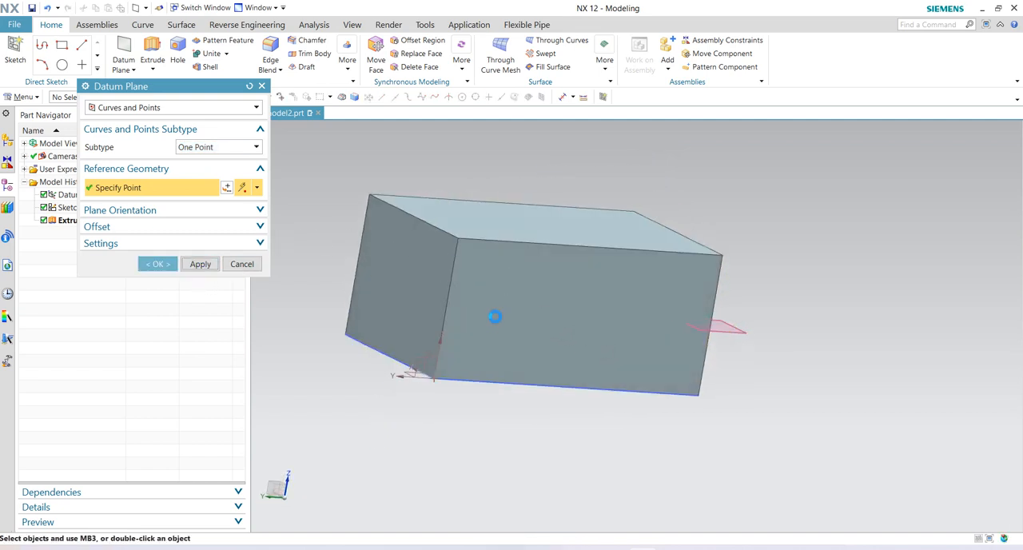
- Create a second One Point datum plane at the top corner where the end face meets the long side face
left_click(457, 237)
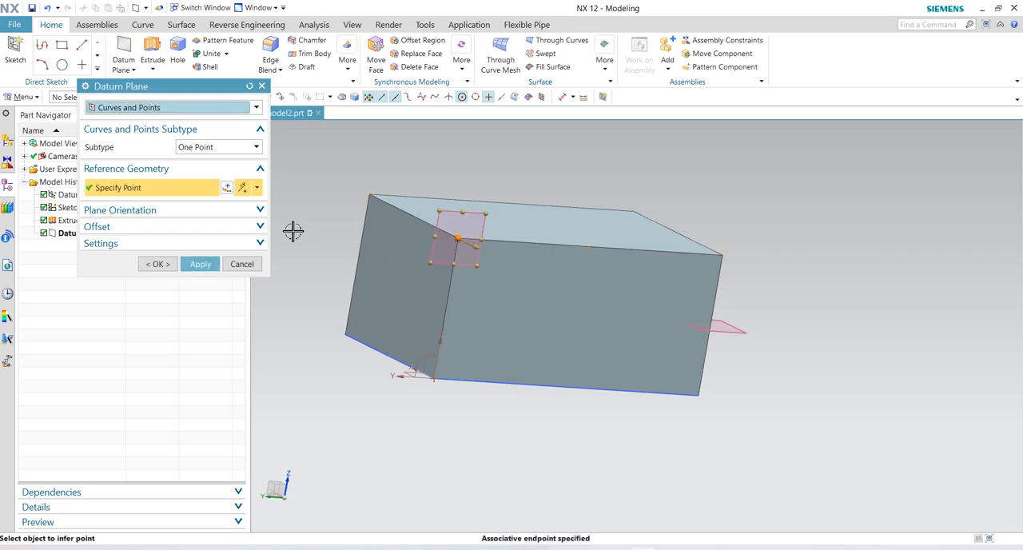
left_click(201, 263)
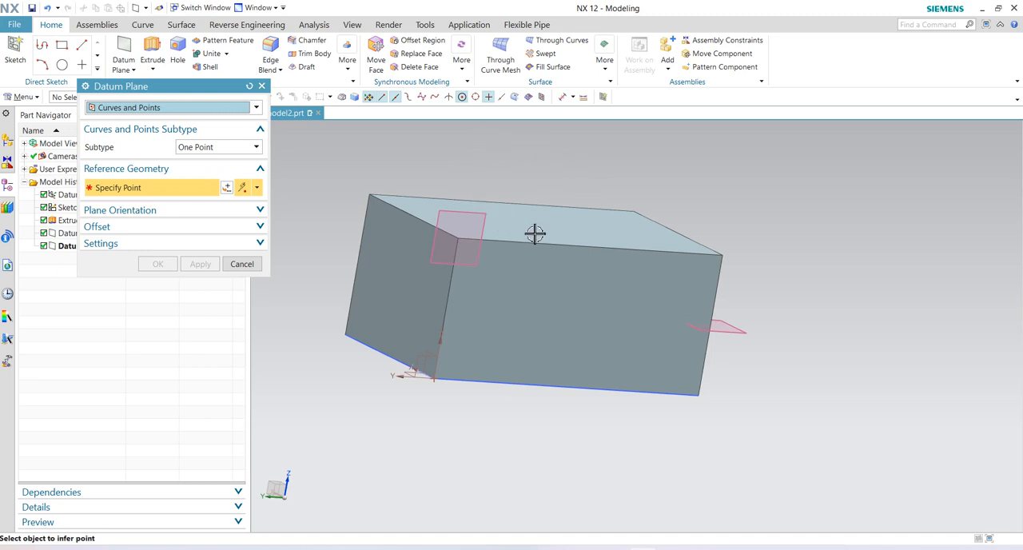
left_click(97, 70)
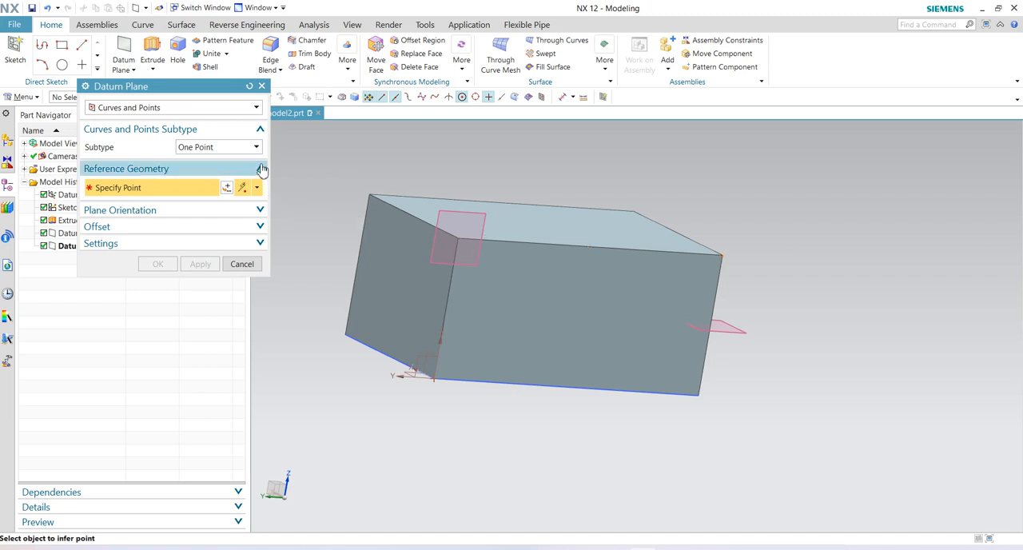
- Define a Two Points datum plane from the midpoints of the long side face's top and bottom edges, cycling through its alternate solutions
left_click(240, 147)
left_click(233, 184)
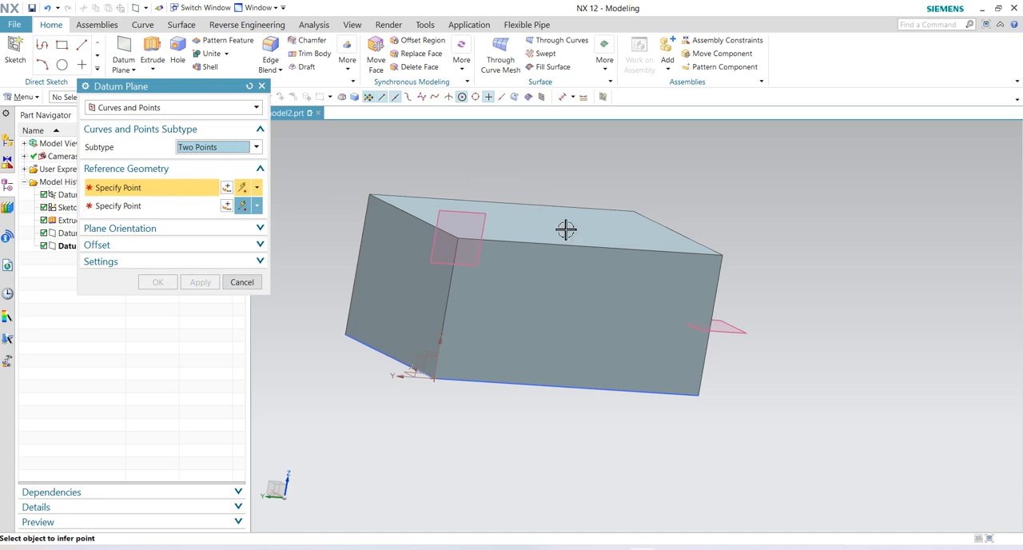
left_click(590, 248)
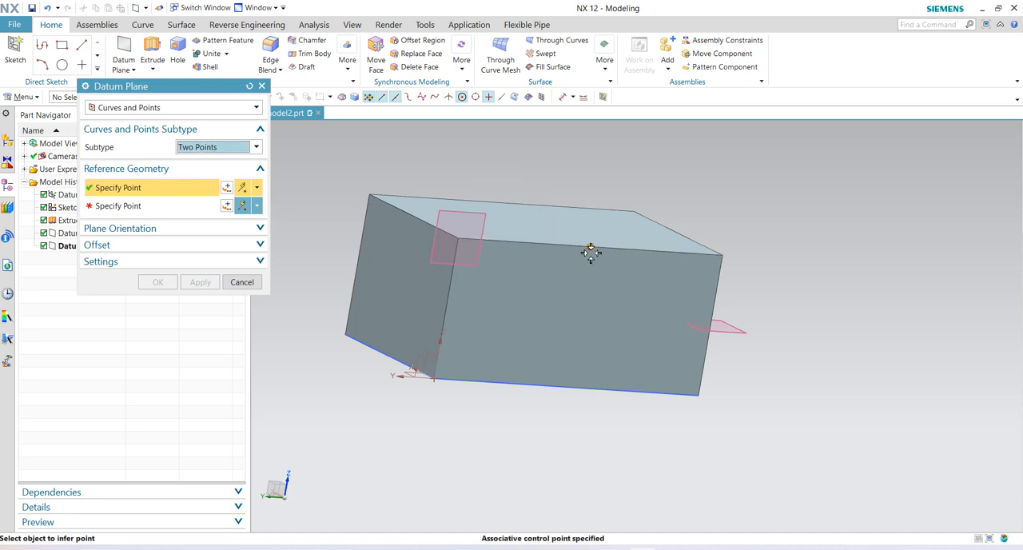
left_click(572, 389)
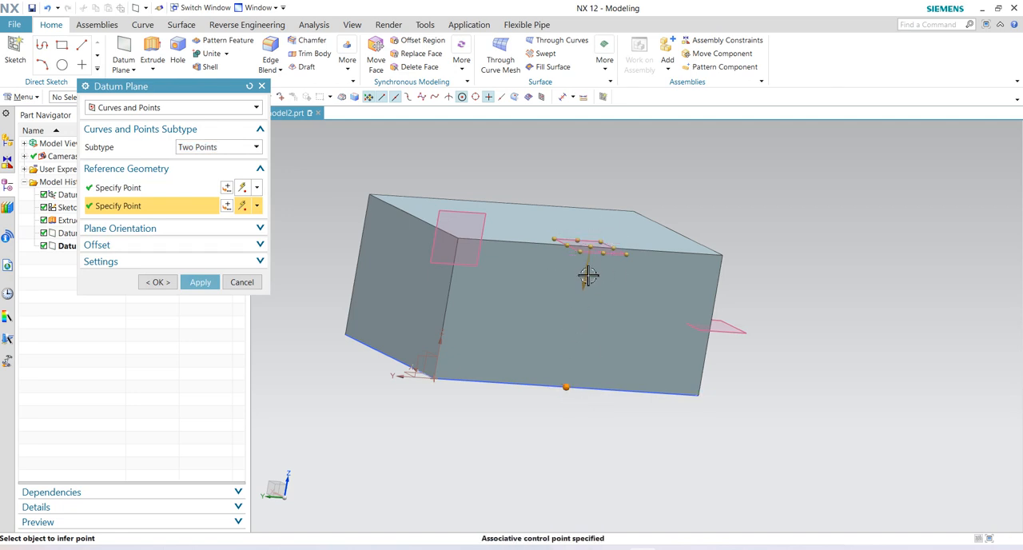
left_click(211, 228)
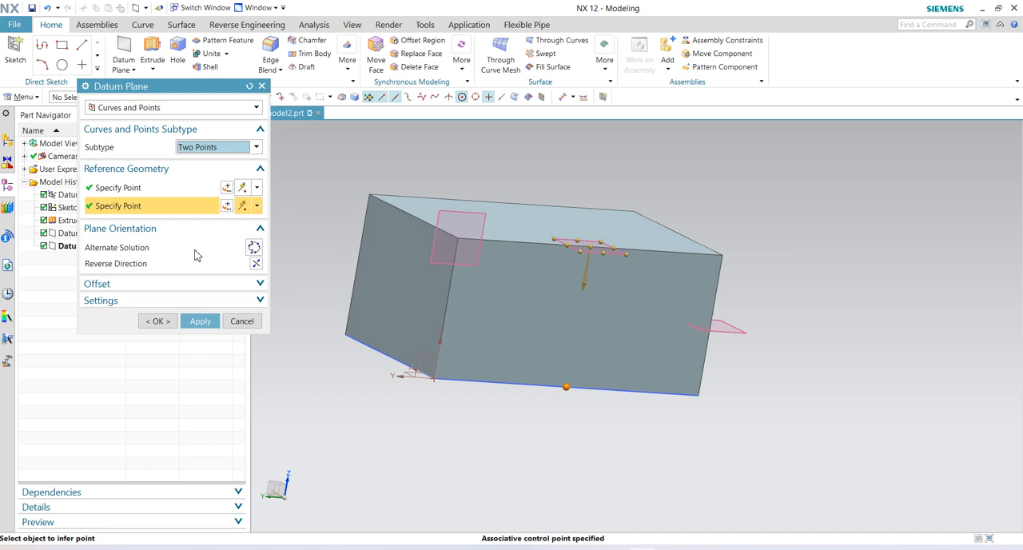
left_click(254, 248)
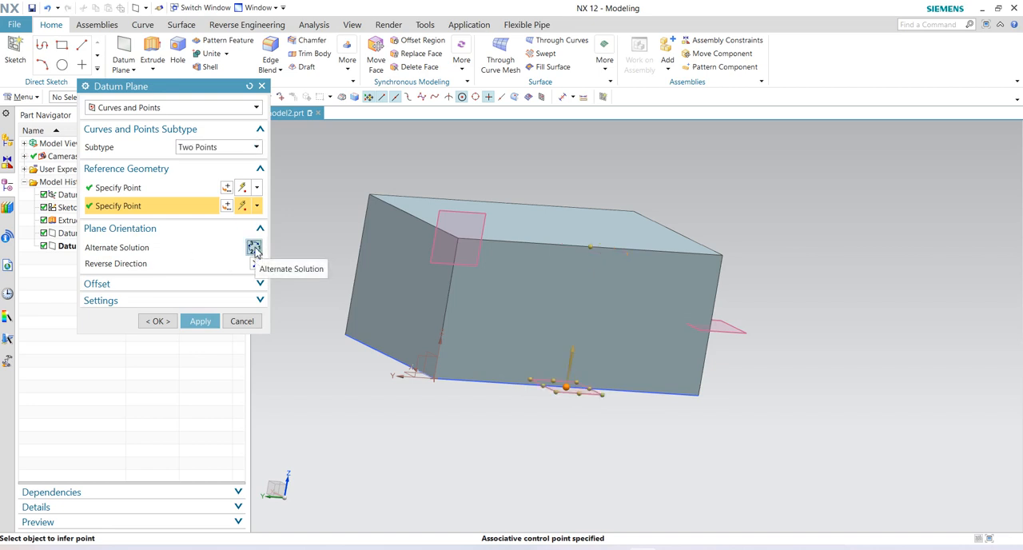
left_click(254, 248)
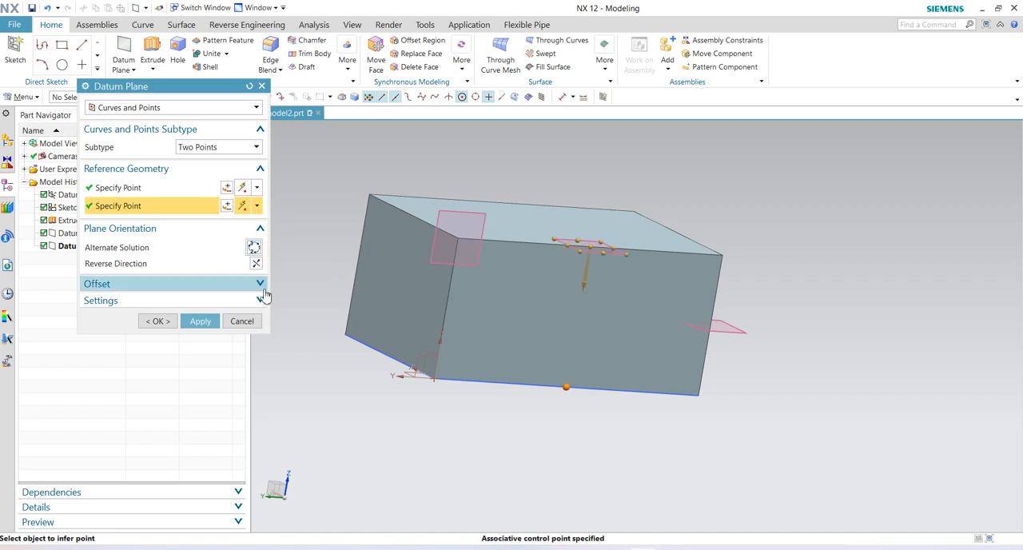
- Offset the Two Points datum plane by 20 mm and apply it
left_click(258, 284)
left_click(96, 303)
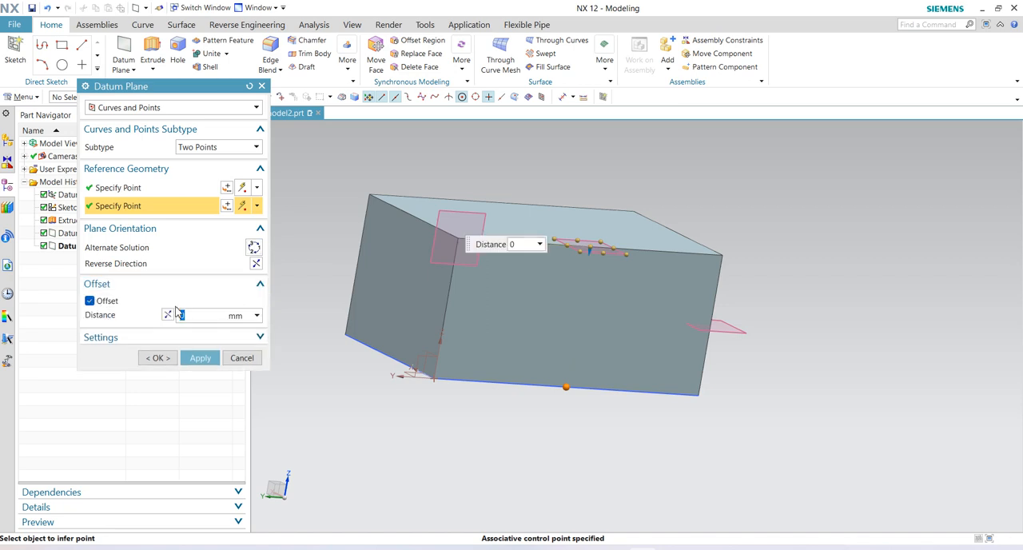
type("20")
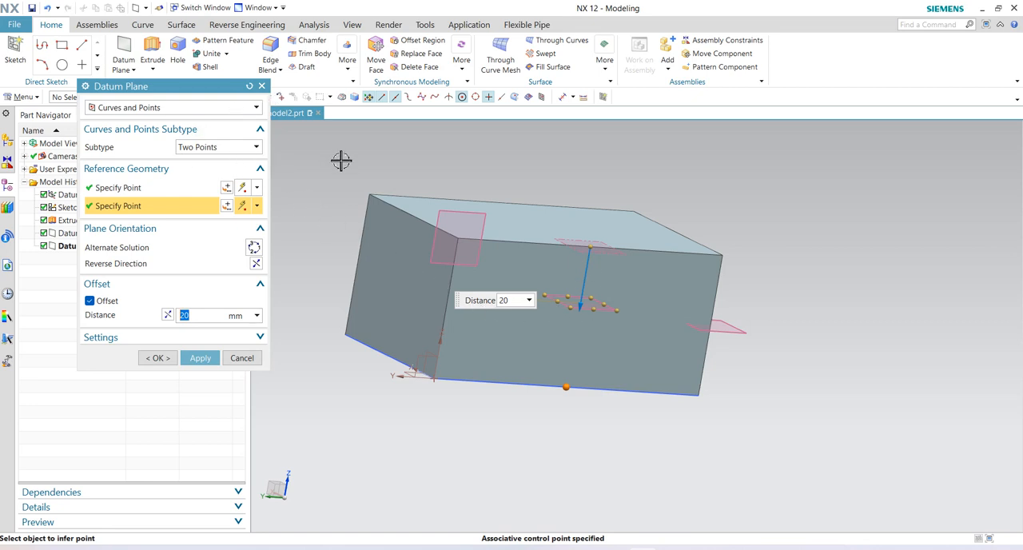
left_click(200, 357)
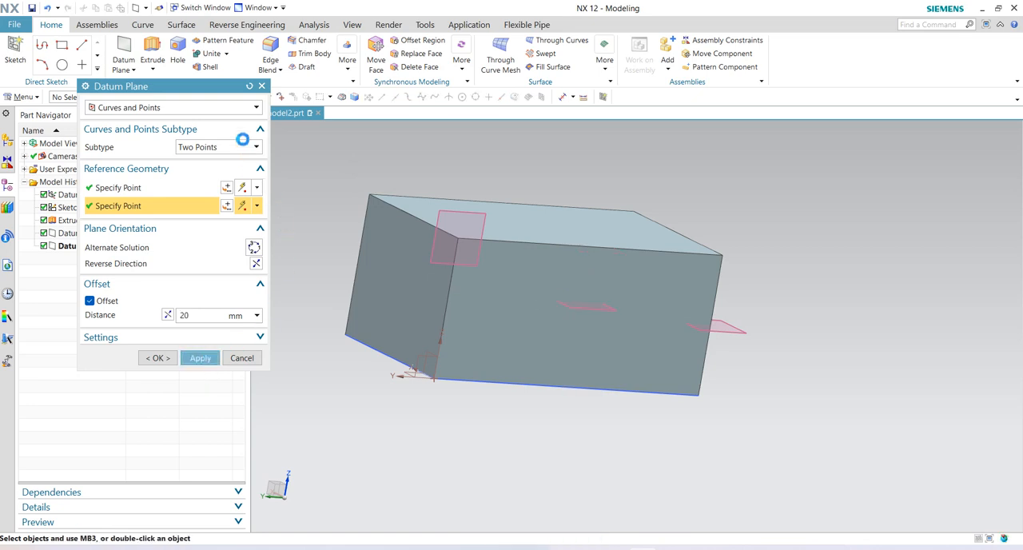
- Define a Three Points datum plane from both ends of the top face's rear long edge and the midpoint of the diagonally opposite bottom long edge
left_click(244, 146)
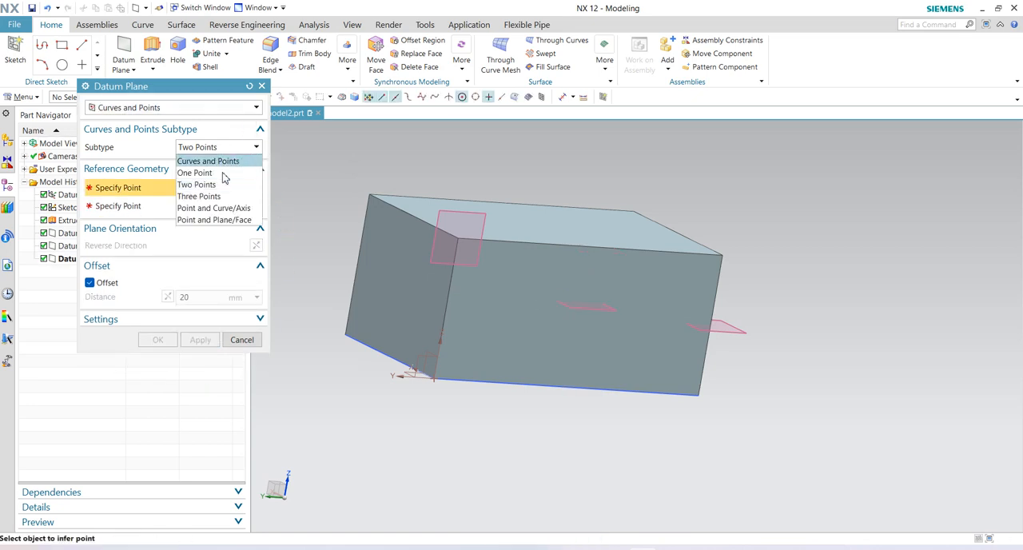
left_click(204, 196)
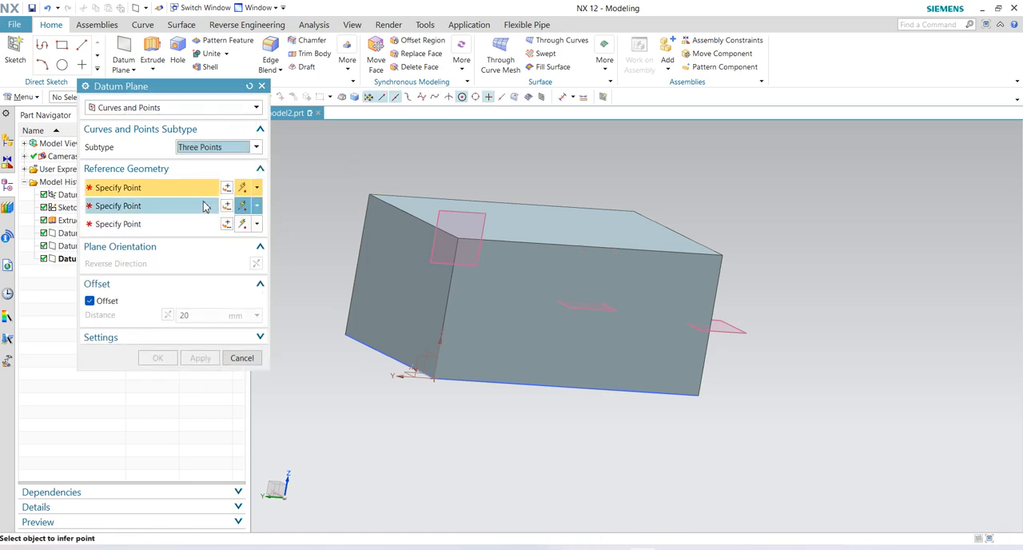
left_click(371, 196)
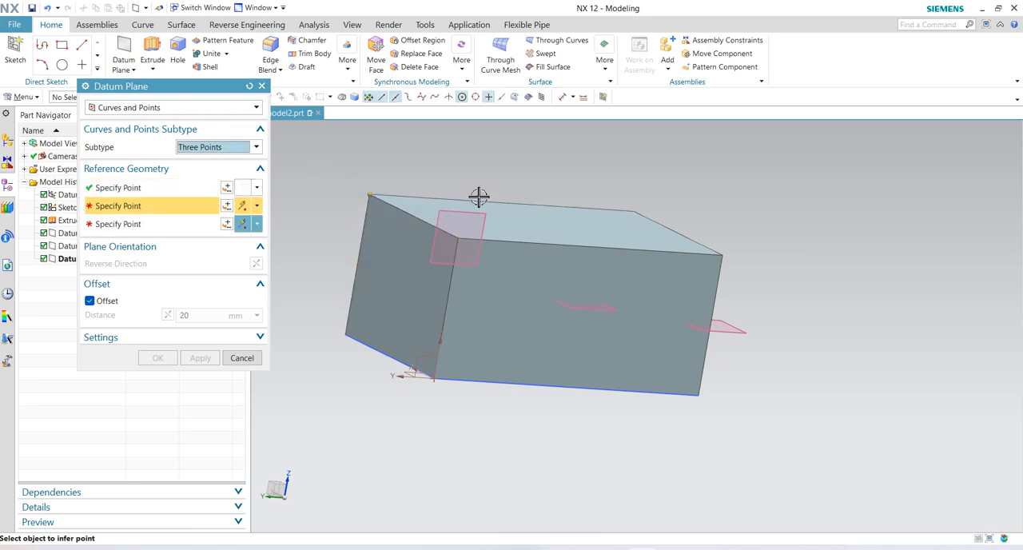
left_click(634, 211)
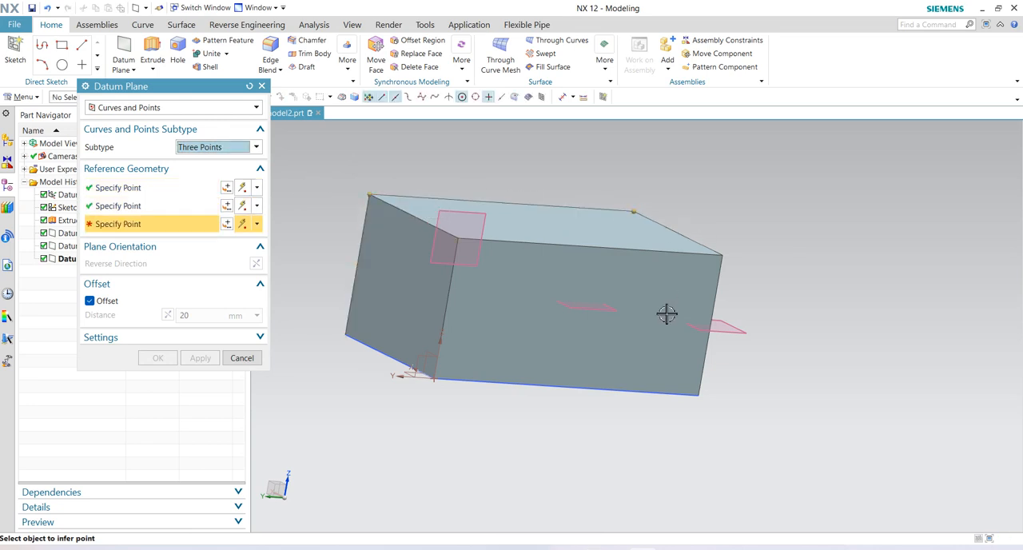
left_click(568, 386)
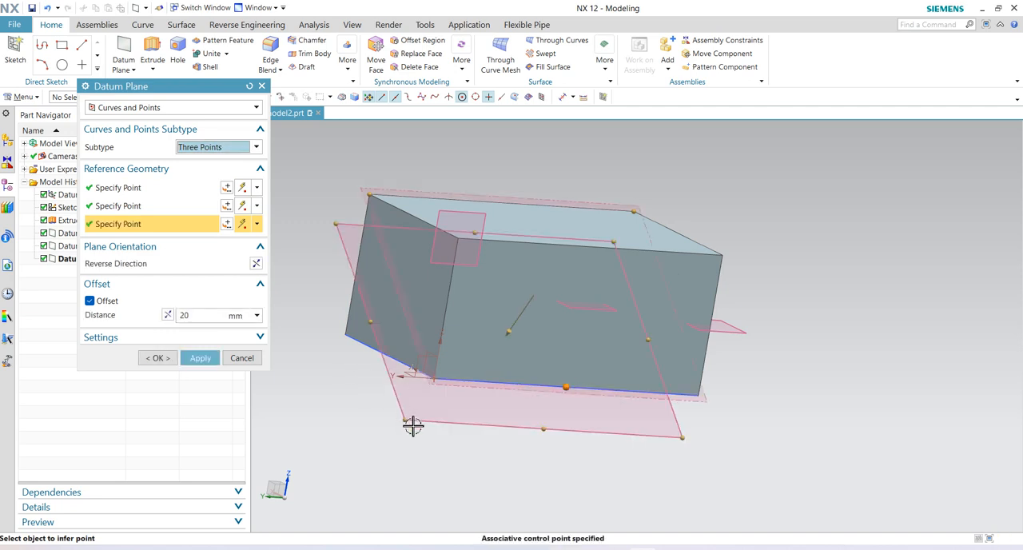
scroll(542, 429, "down", 1)
scroll(542, 429, "down", 1)
scroll(544, 446, "up", 1)
middle_click_drag(534, 472, 589, 469)
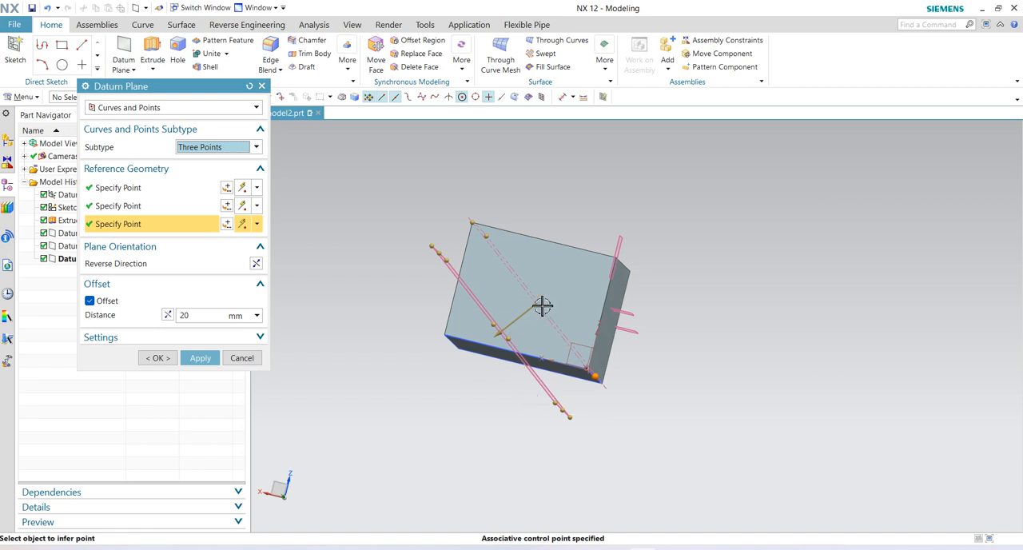
- Set the Three Points datum plane's offset distance to 0 mm and apply it
left_click(195, 315)
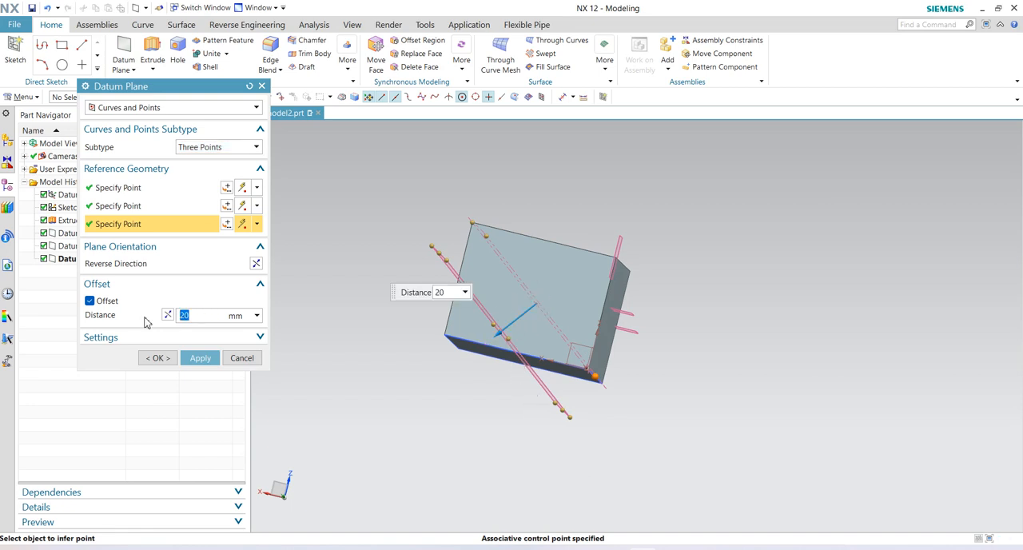
type("0")
key("Return")
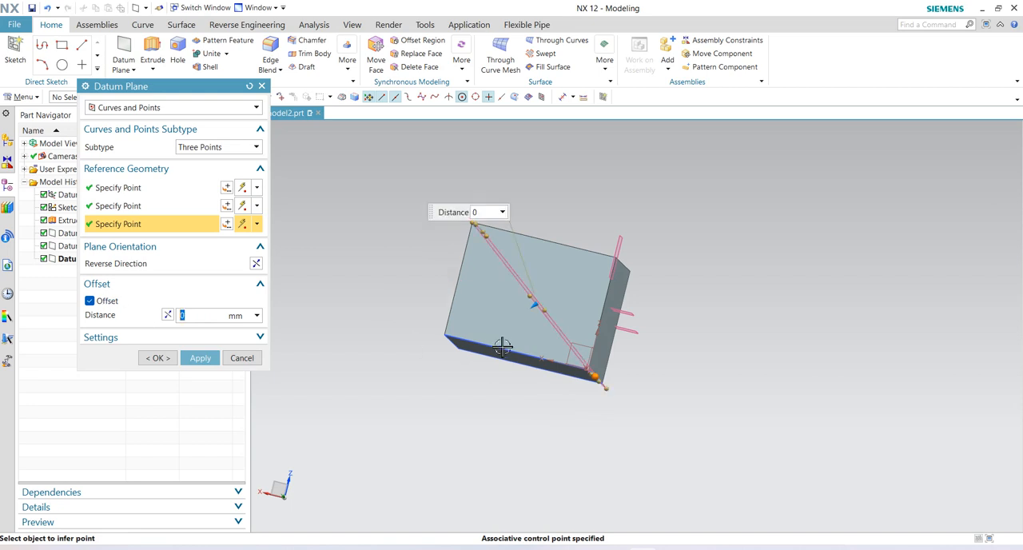
middle_click_drag(699, 311, 663, 333)
scroll(663, 331, "up", 2)
scroll(365, 309, "down", 3)
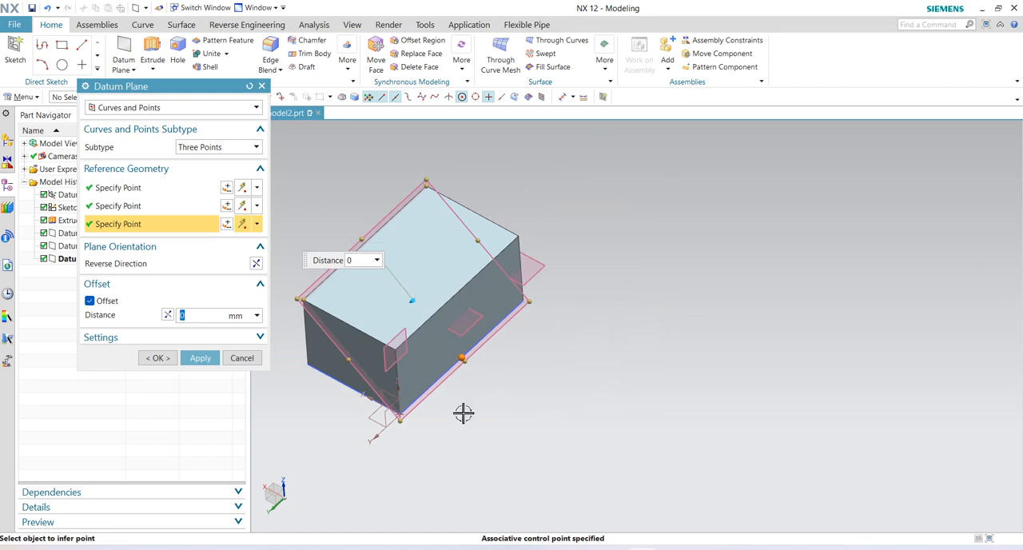
middle_click_drag(464, 412, 473, 390)
left_click(201, 359)
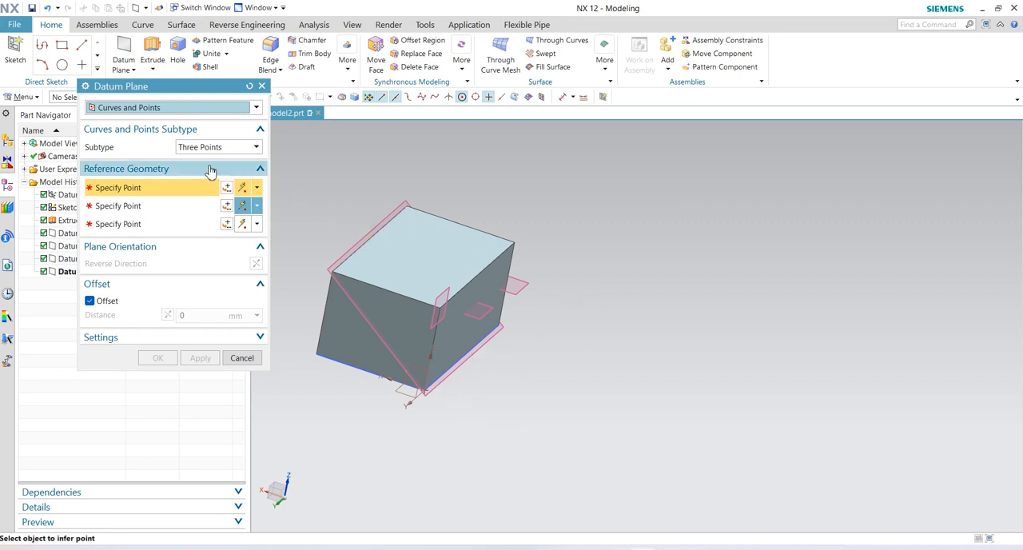
- Create a Point and Curve/Axis datum plane from the midpoint of the near end face's bottom edge and the top face's far short edge
left_click(256, 148)
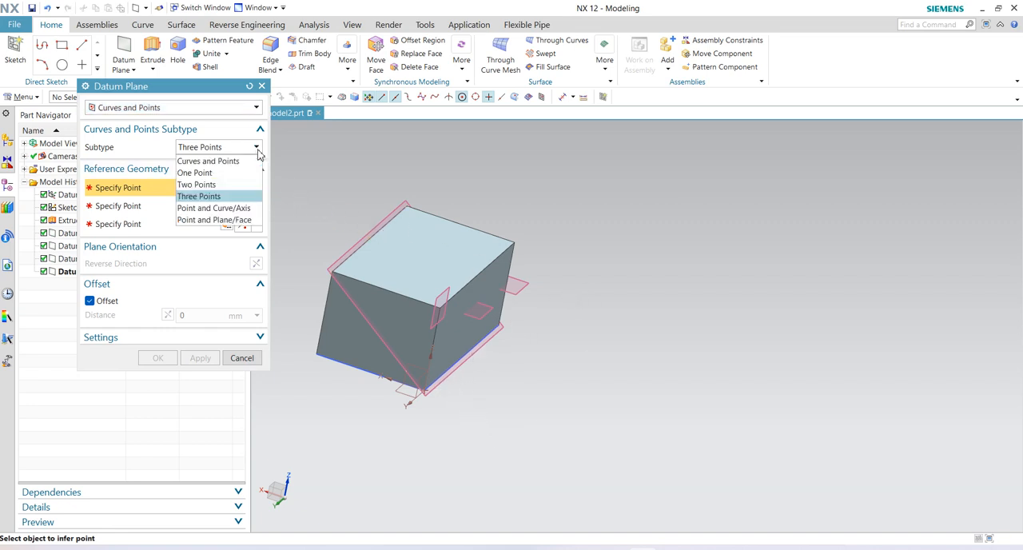
left_click(235, 211)
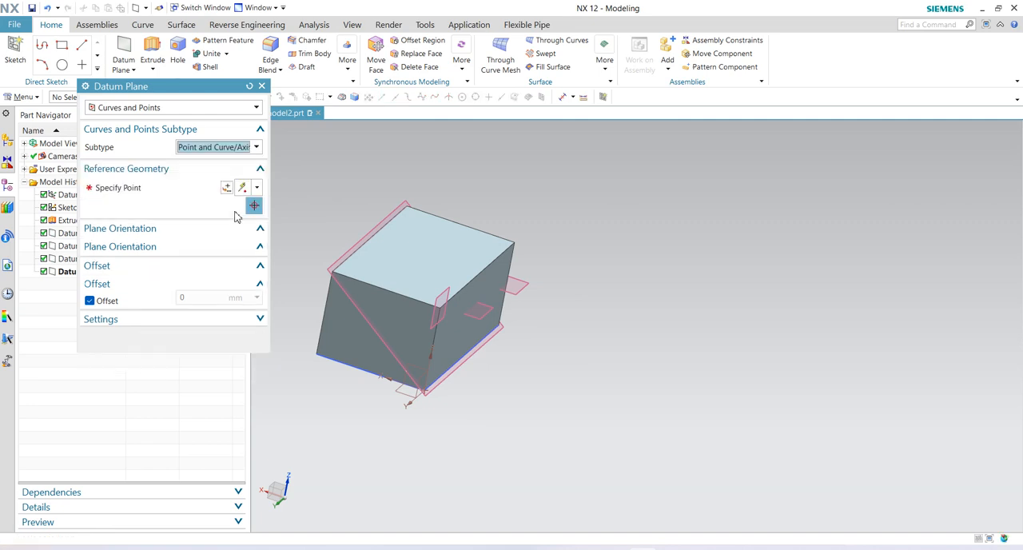
left_click(370, 371)
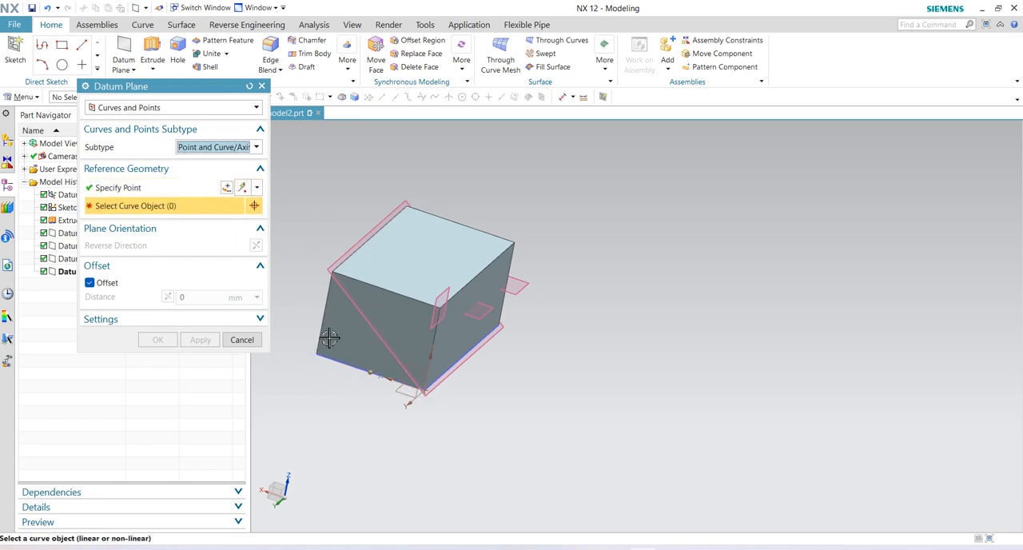
left_click(461, 221)
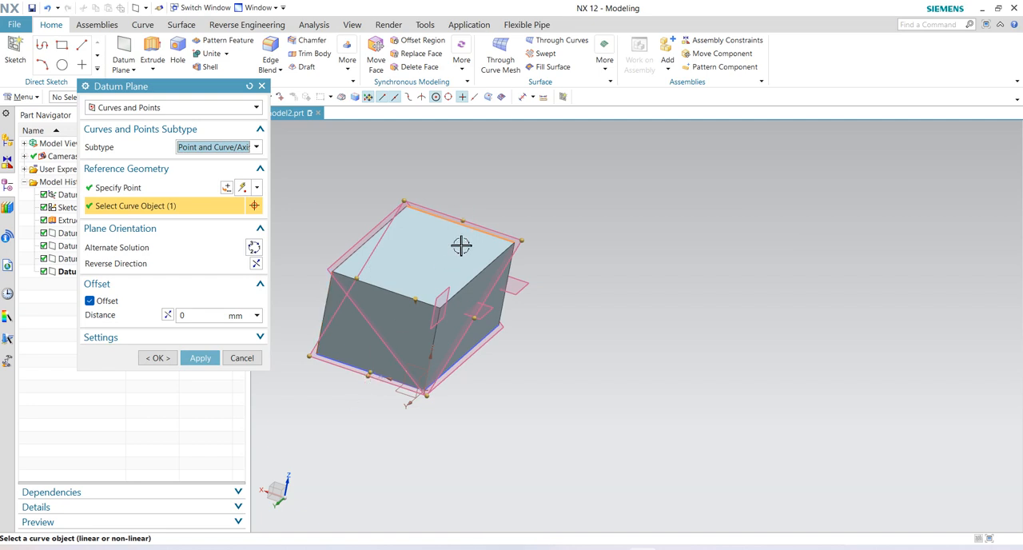
left_click(201, 358)
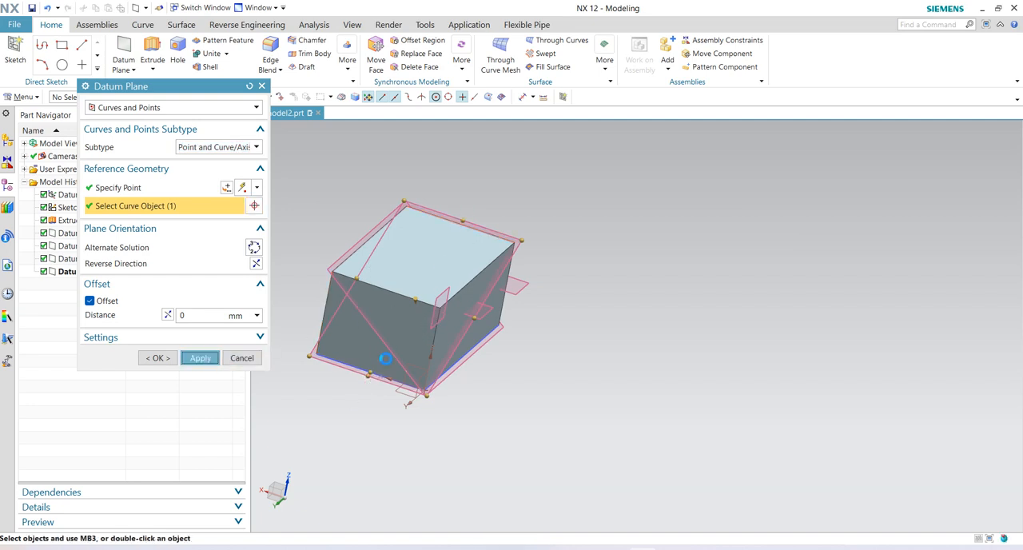
- Undo all the Curves and Points datum planes back to the extruded block
key("ctrl+z")
key("ctrl+z")
key("ctrl+z")
key("ctrl+z")
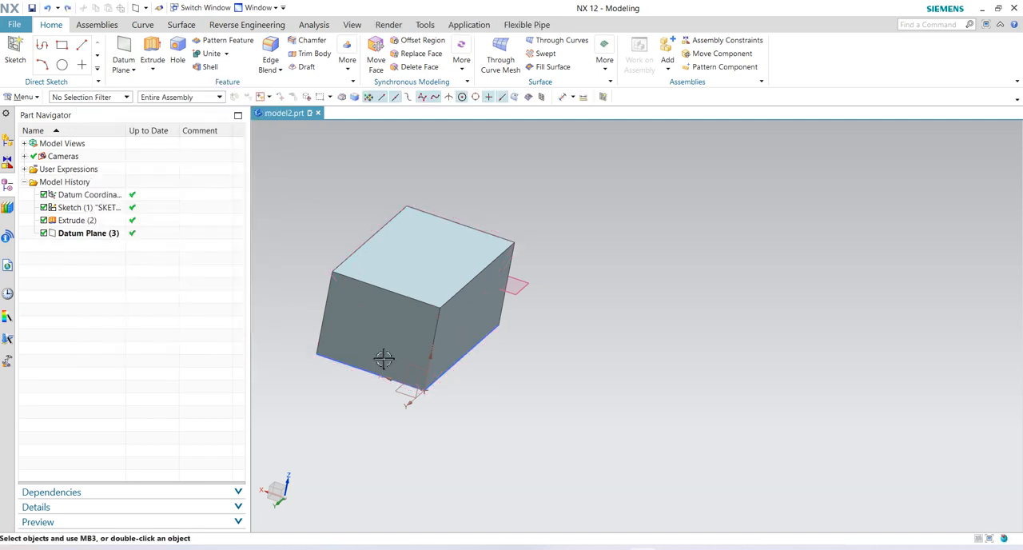
key("ctrl+z")
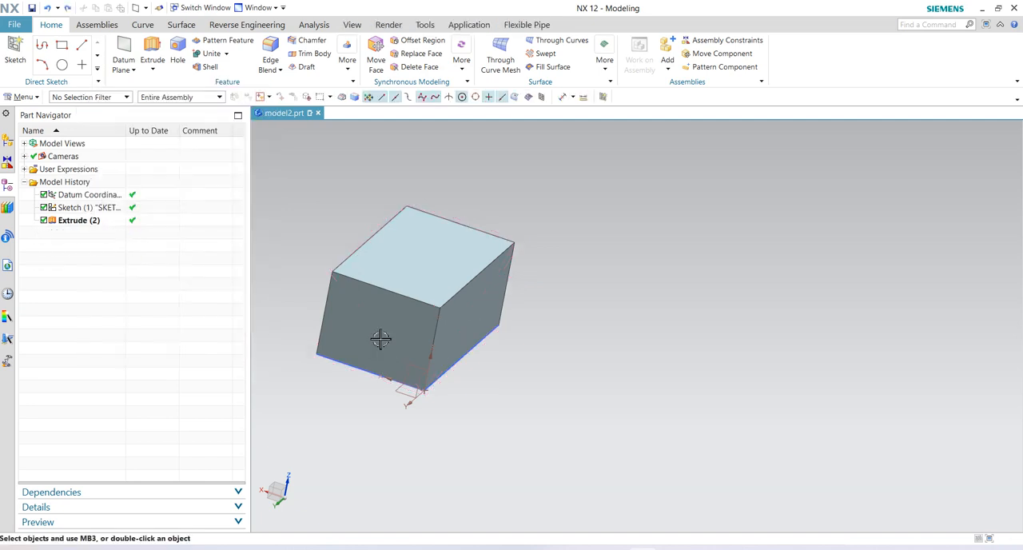
- Try a Point and Curve/Axis datum plane from the midpoint of the near end face's top edge and that face's adjacent vertical edge
left_click(135, 70)
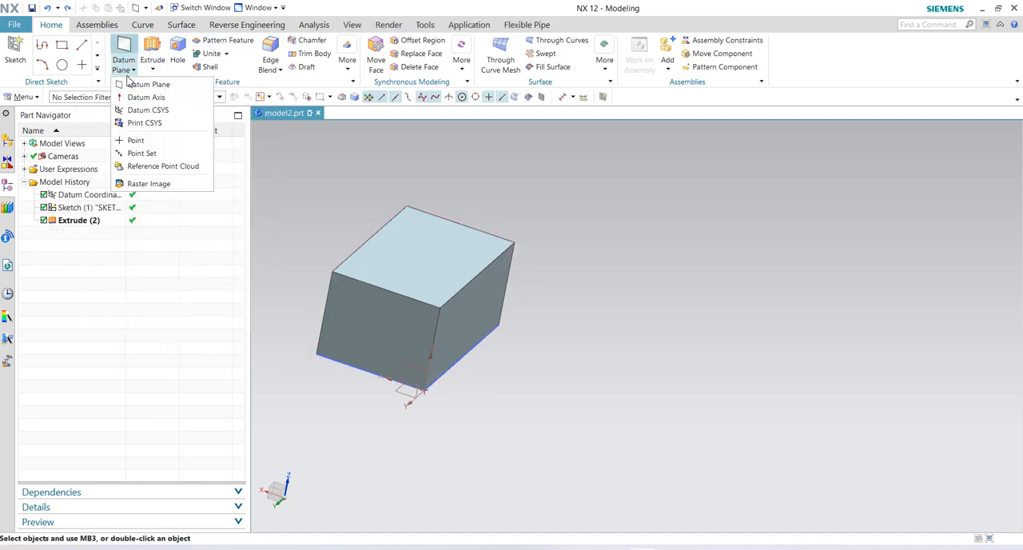
left_click(140, 82)
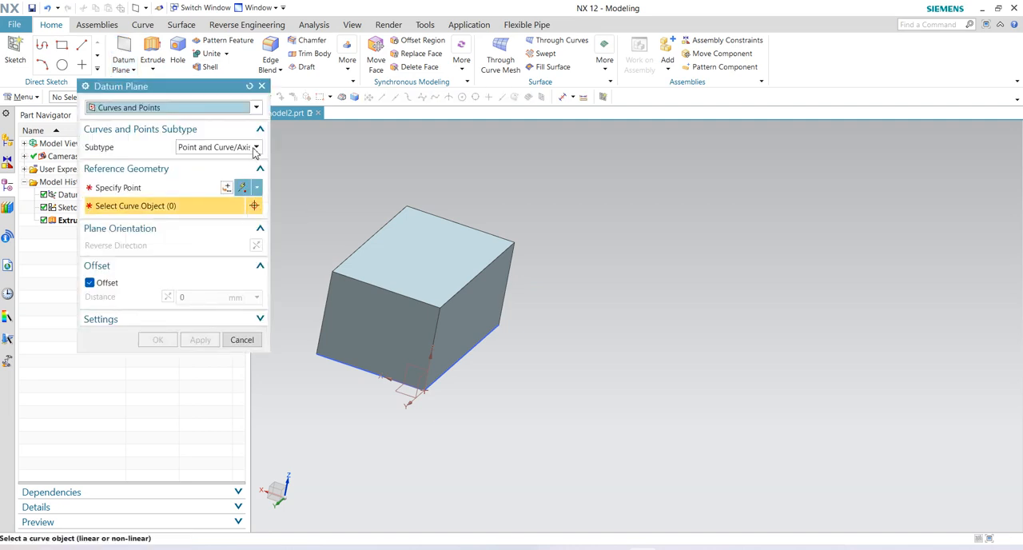
left_click(258, 149)
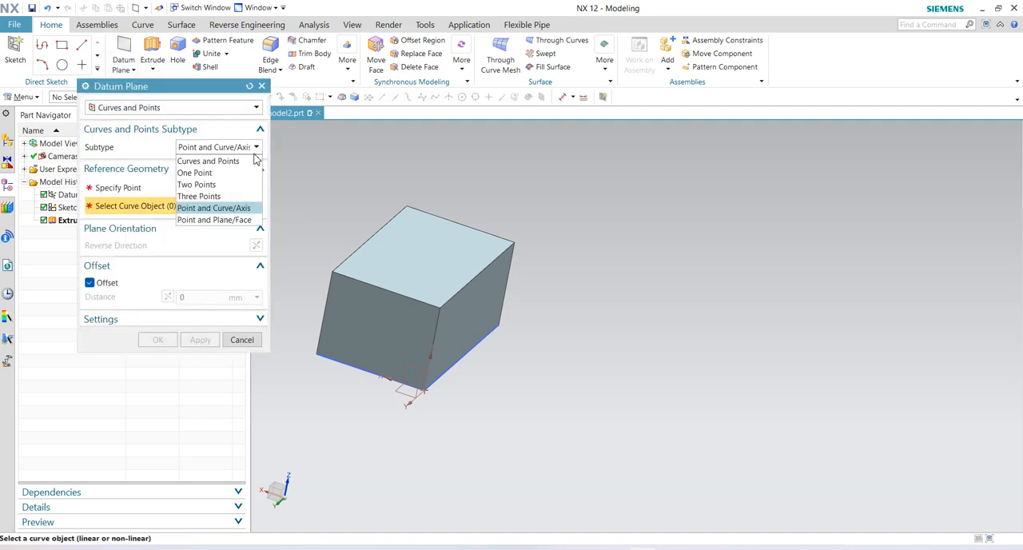
left_click(232, 208)
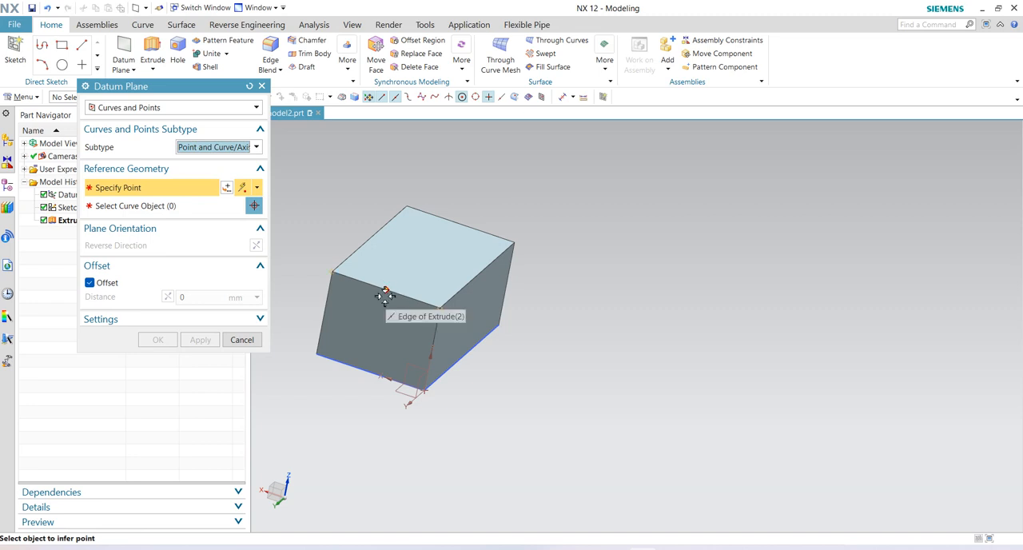
left_click(388, 289)
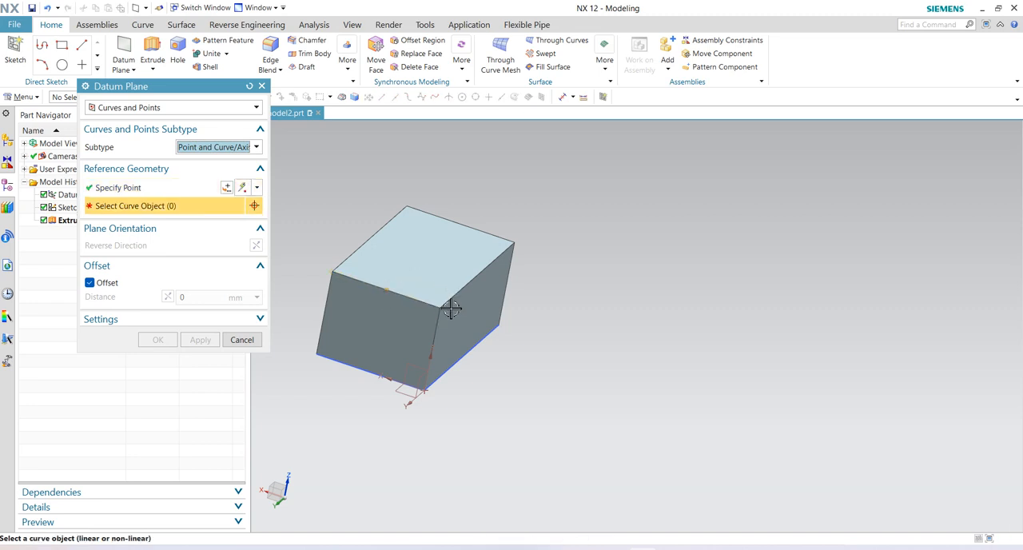
left_click(434, 331)
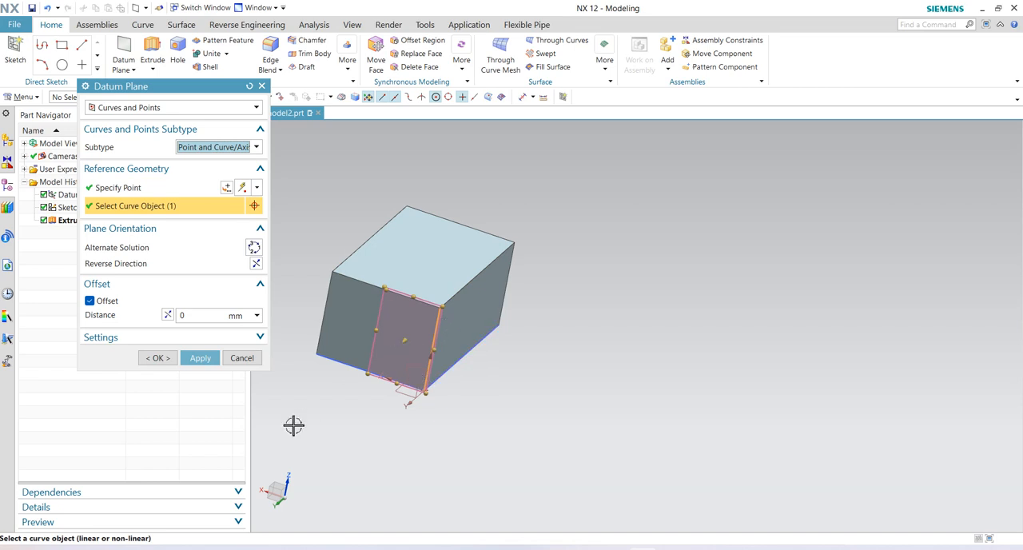
- Create a Point and Plane/Face datum plane through the midpoint of the top face's far short edge, referencing the near end face
left_click(256, 149)
left_click(226, 220)
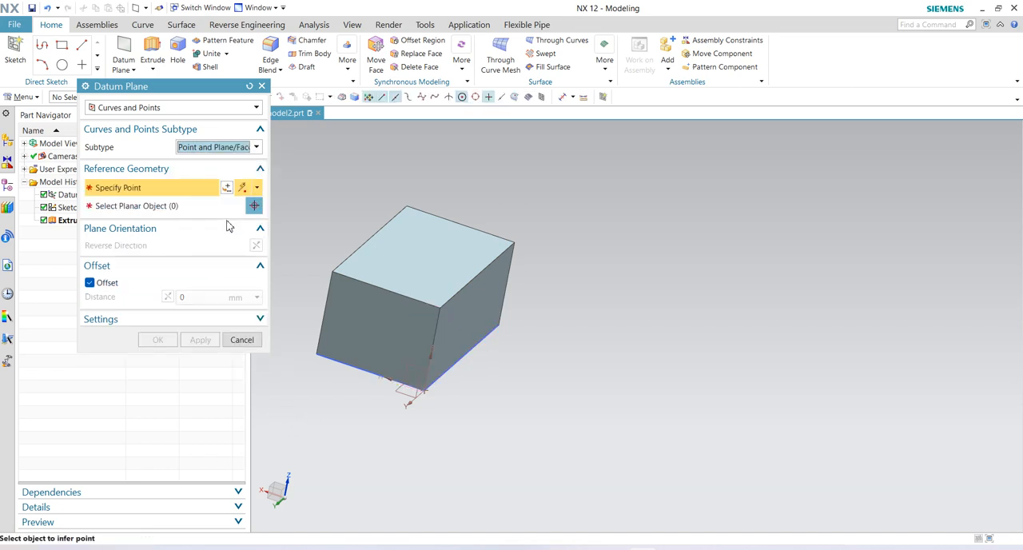
left_click(460, 227)
left_click(388, 336)
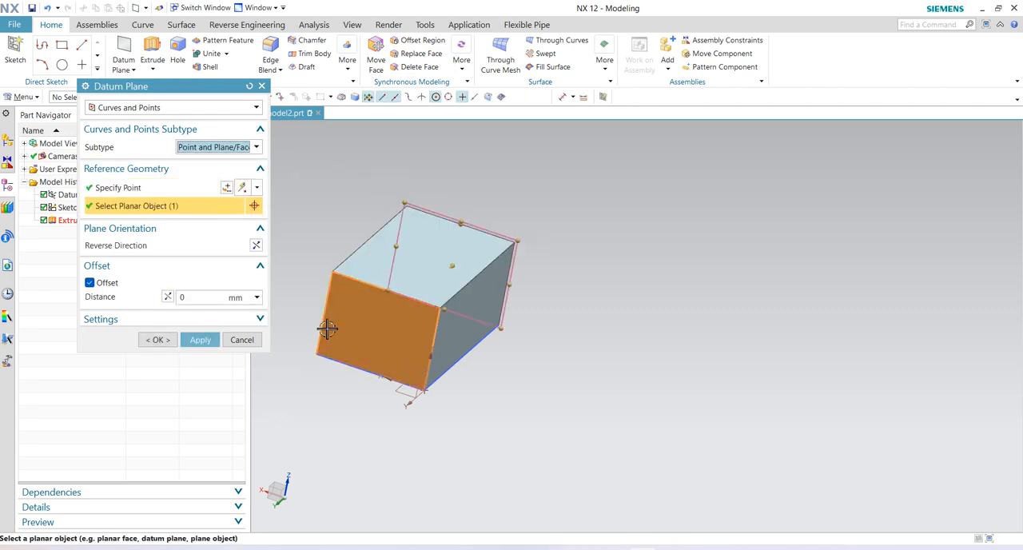
middle_click_drag(647, 296, 619, 331)
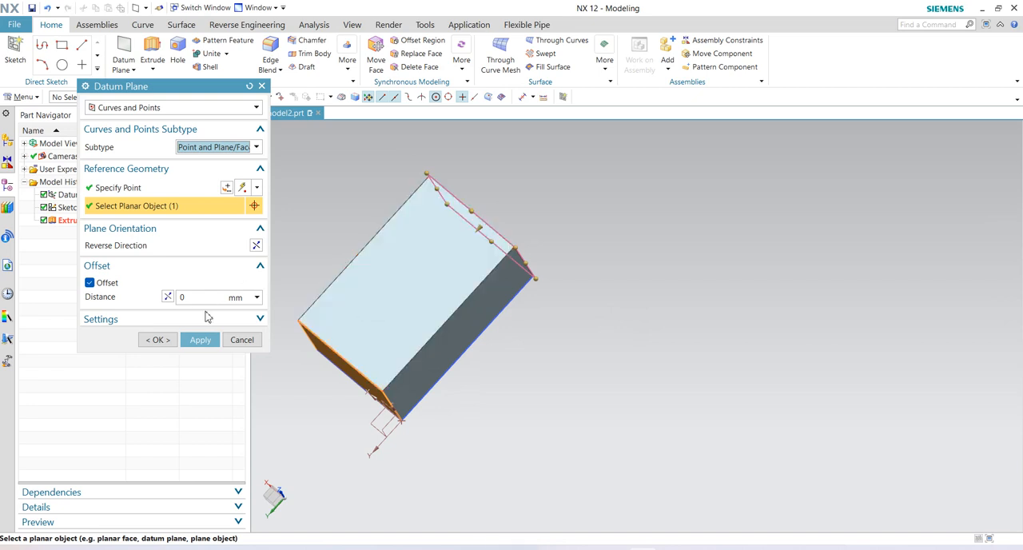
left_click(200, 340)
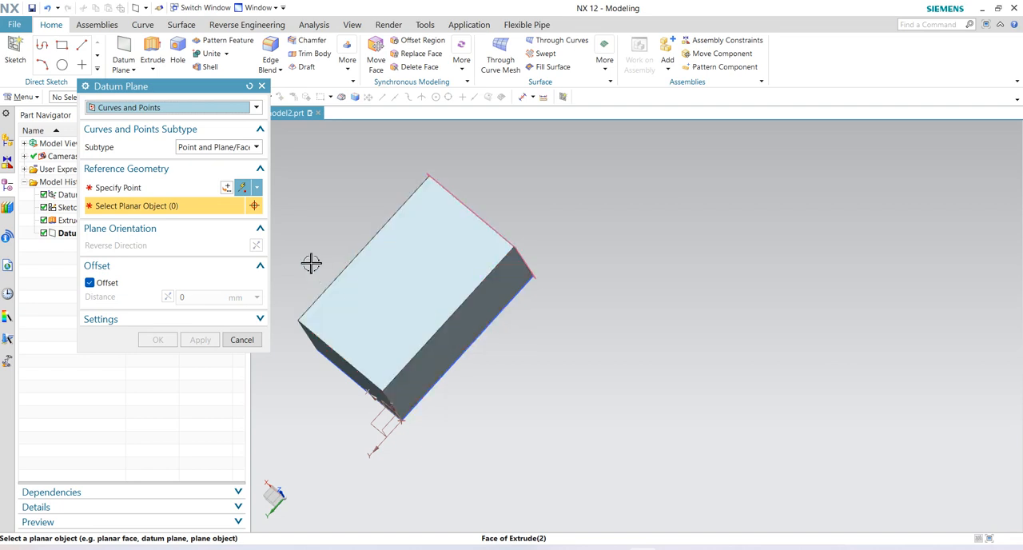
- Try a Point and Plane/Face datum plane from the midpoint of the top face's near long edge and the adjacent long side face
left_click(157, 189)
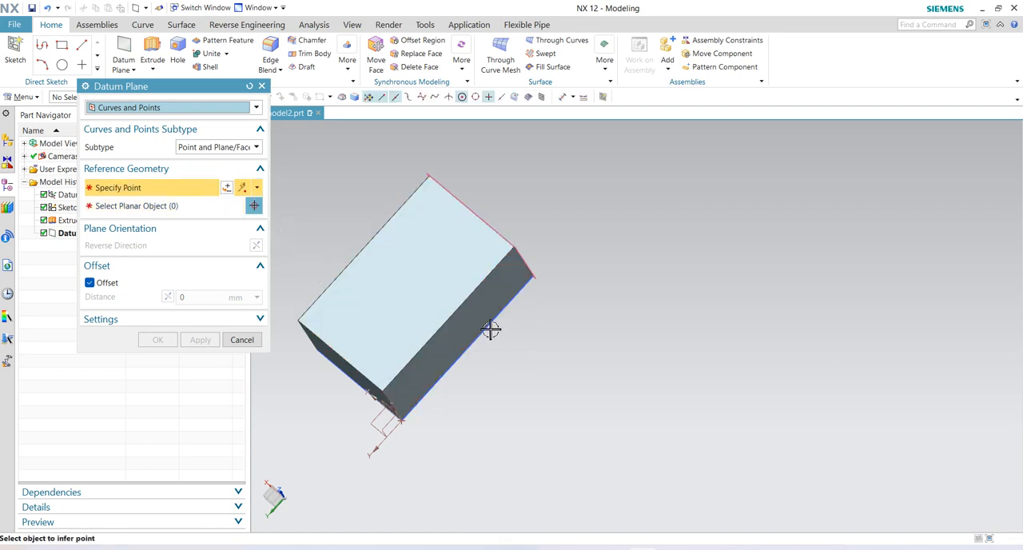
left_click(448, 321)
left_click(453, 338)
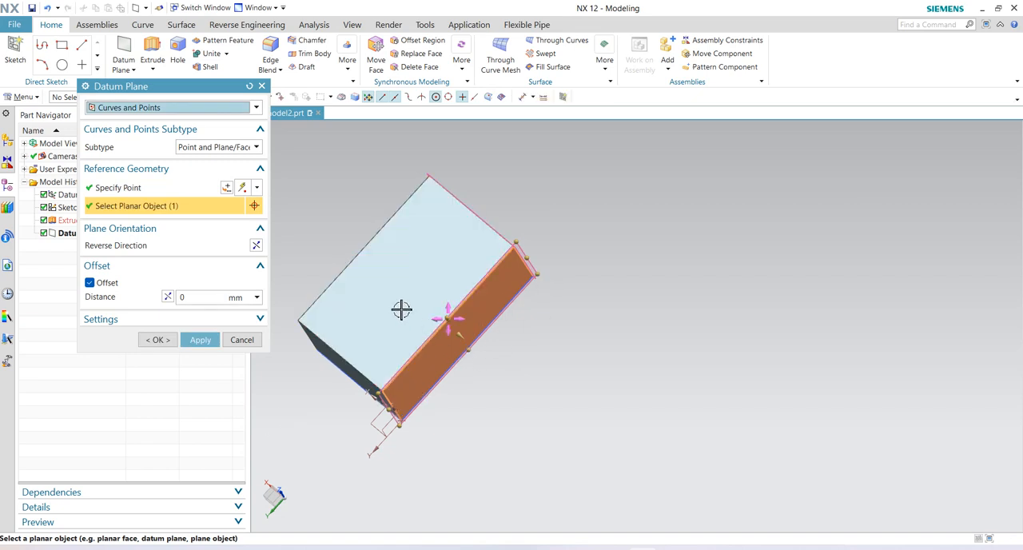
left_click(202, 342)
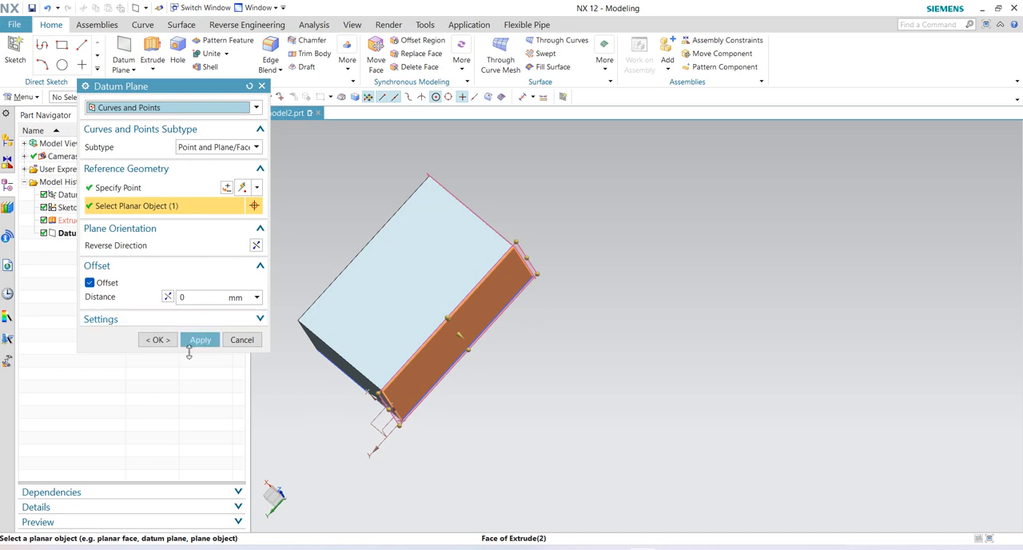
left_click(256, 149)
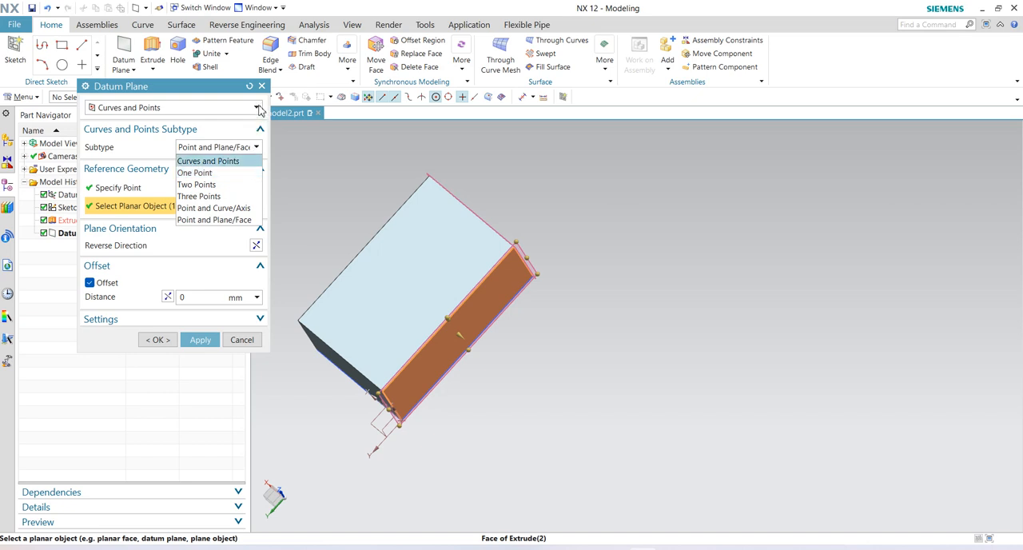
left_click(257, 113)
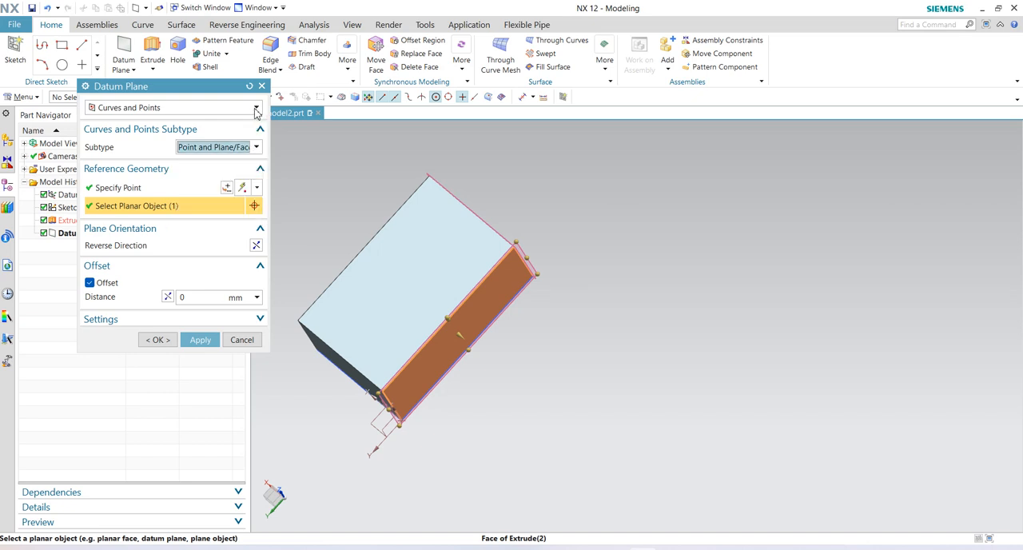
left_click(257, 109)
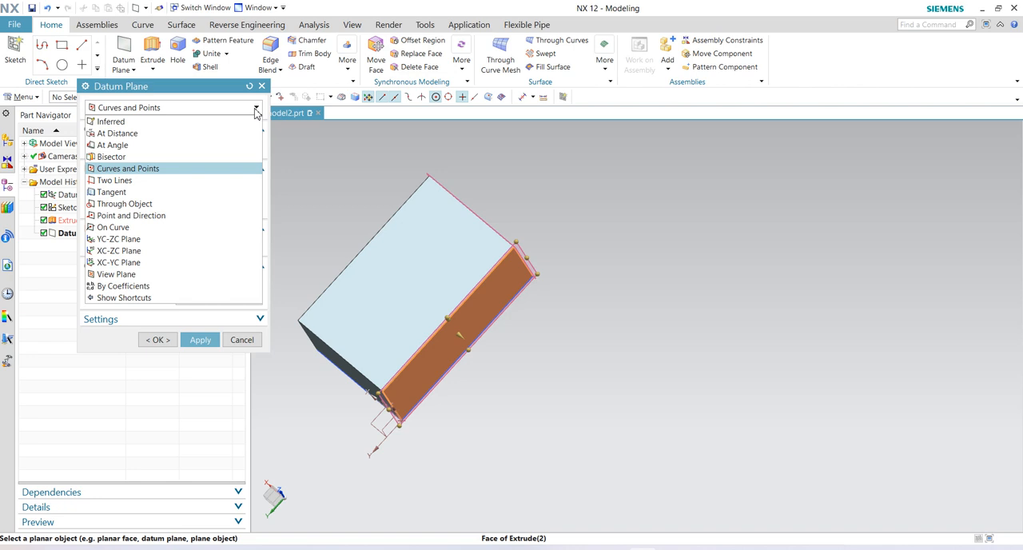
left_click(242, 341)
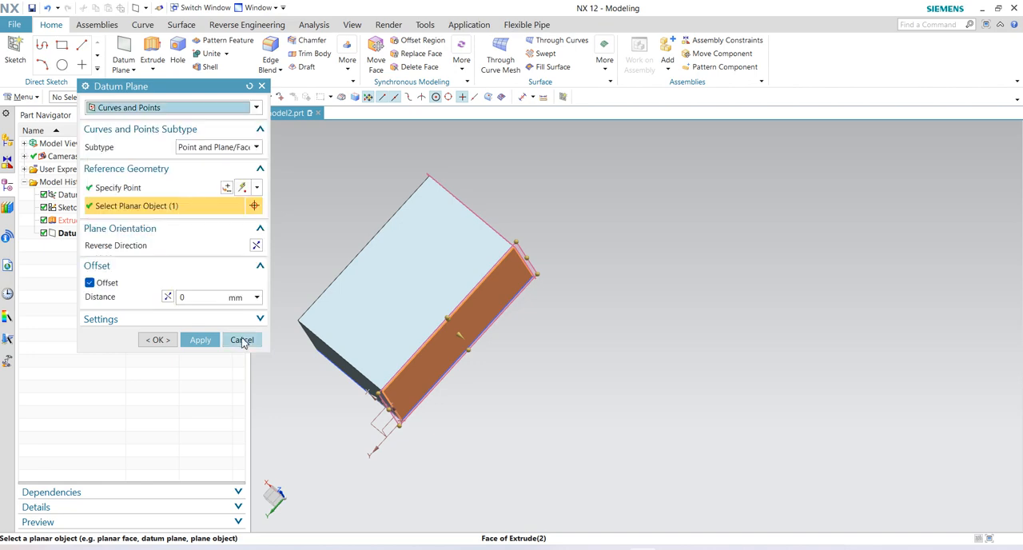